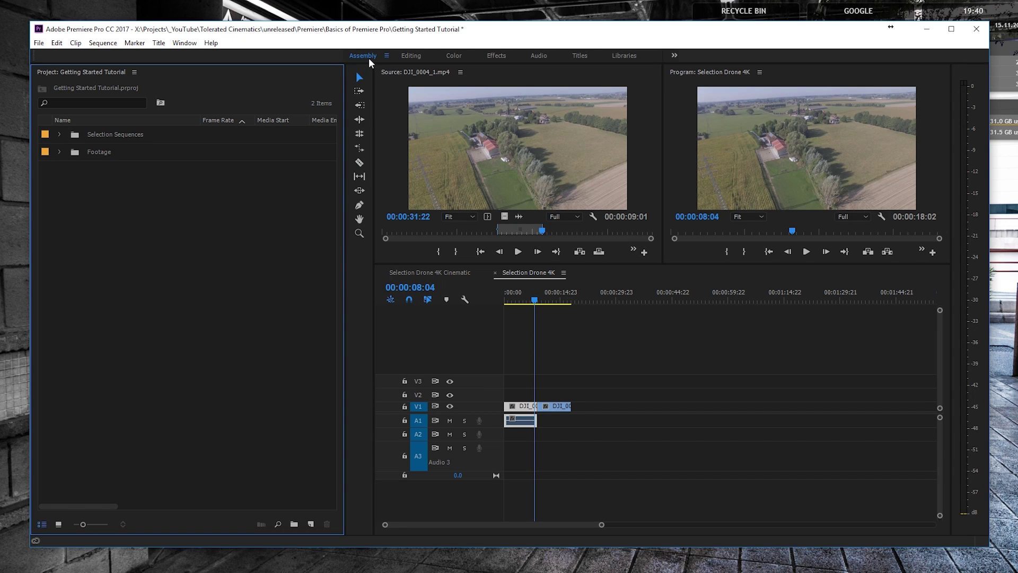
Switch to the Editing workspace, close the Selection Drone 4K sequence, and show the New Item list.
{"action": "left_click", "coordinate": [411, 55]}
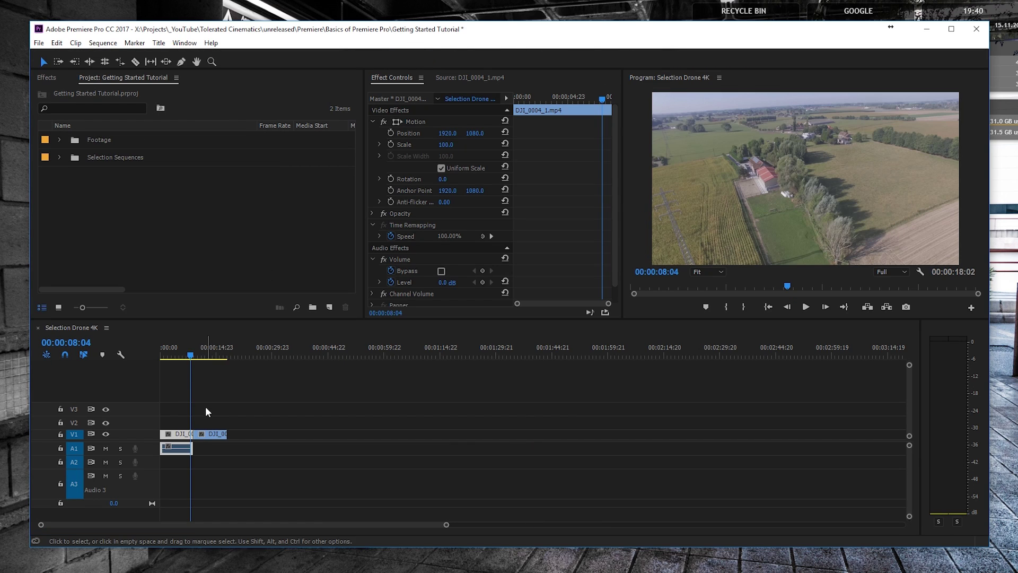
{"action": "left_click", "coordinate": [38, 328]}
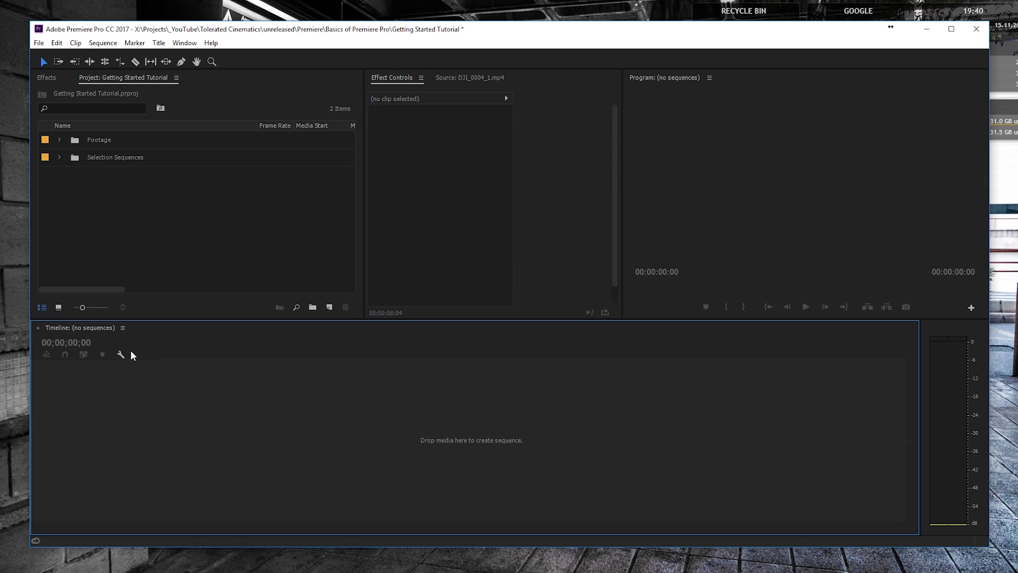
{"action": "left_click", "coordinate": [328, 307]}
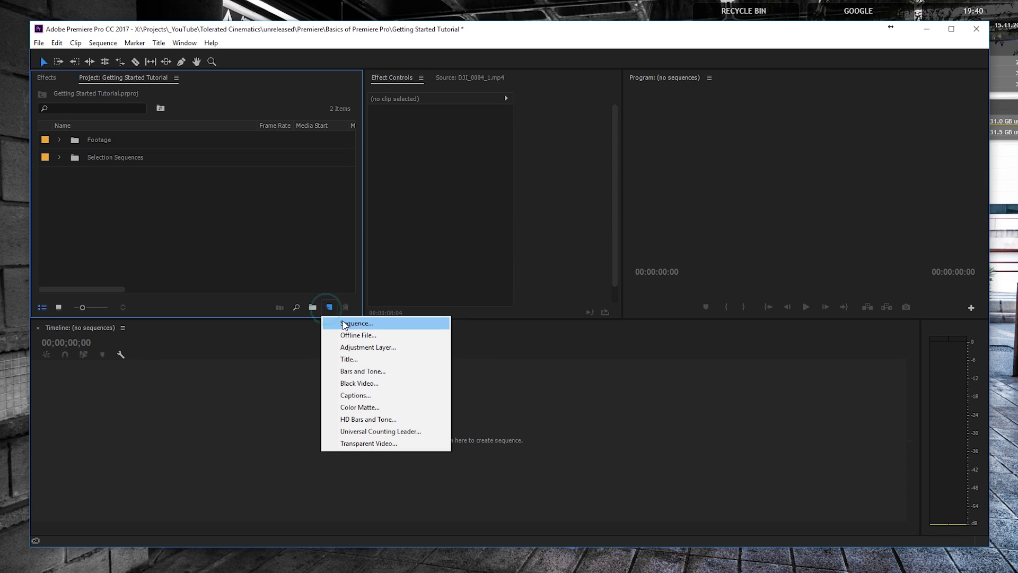
{"action": "left_click", "coordinate": [345, 323]}
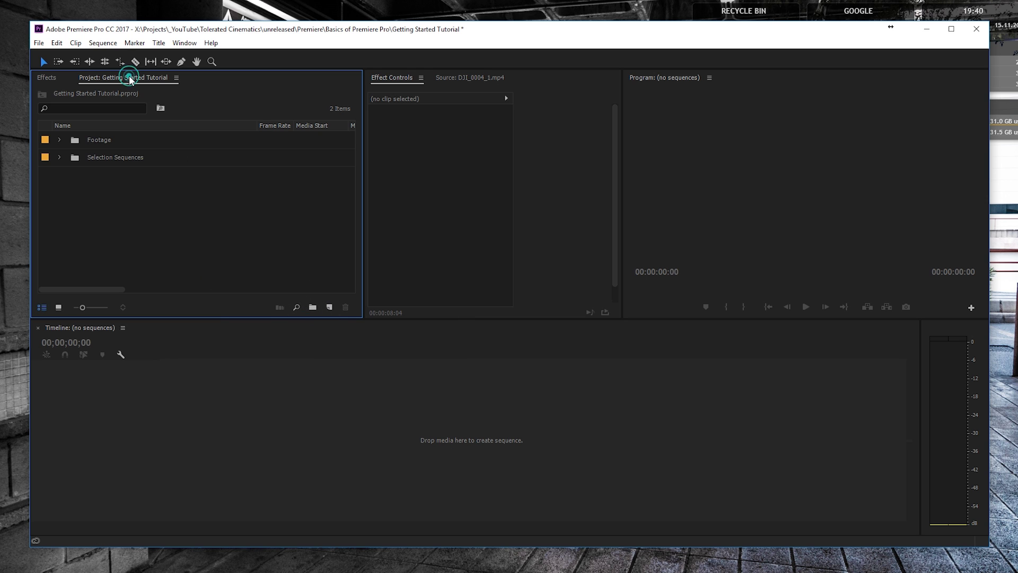
{"action": "left_click", "coordinate": [183, 43]}
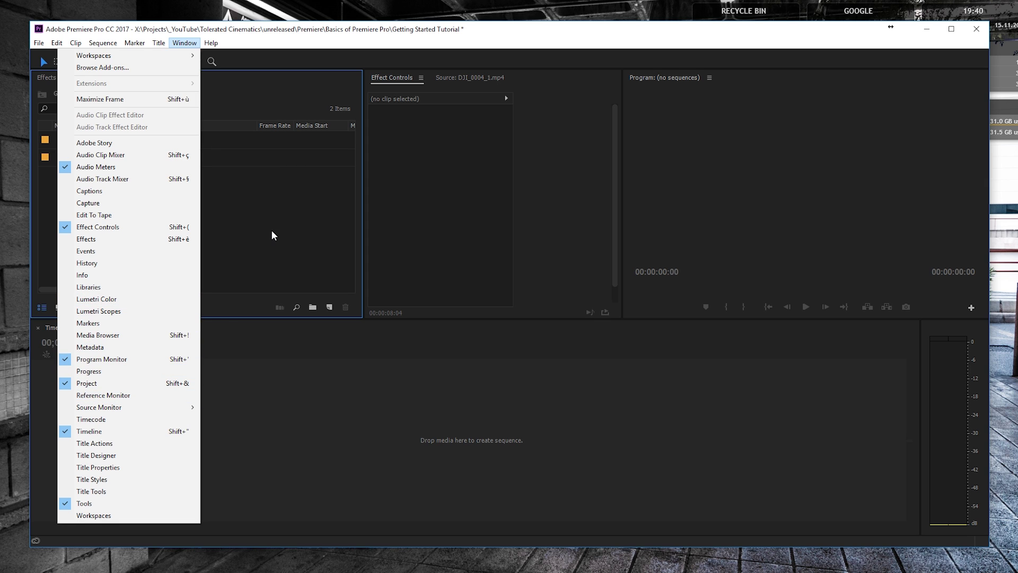
{"action": "left_click", "coordinate": [326, 218]}
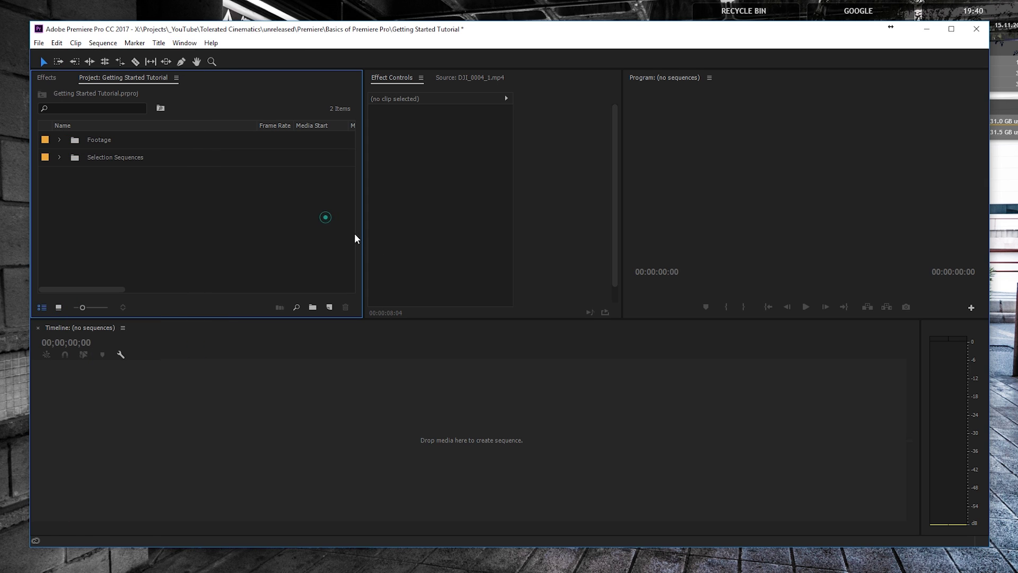
{"action": "left_click", "coordinate": [329, 308]}
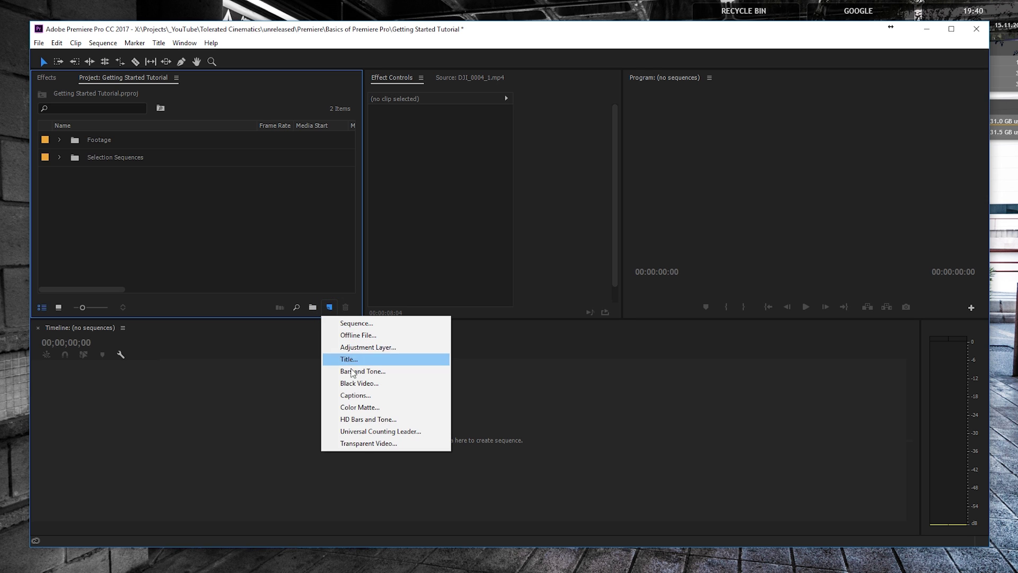
Start a new sequence with the ARRI 1080p 30 preset, confirming its 1920x1080 30 fps settings.
{"action": "left_click", "coordinate": [352, 324]}
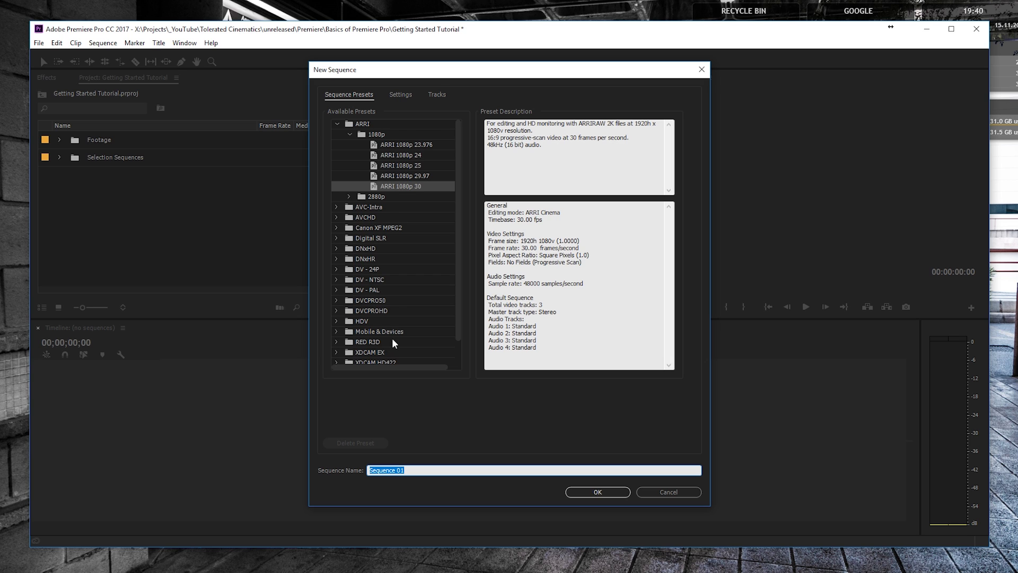
{"action": "left_click", "coordinate": [335, 124]}
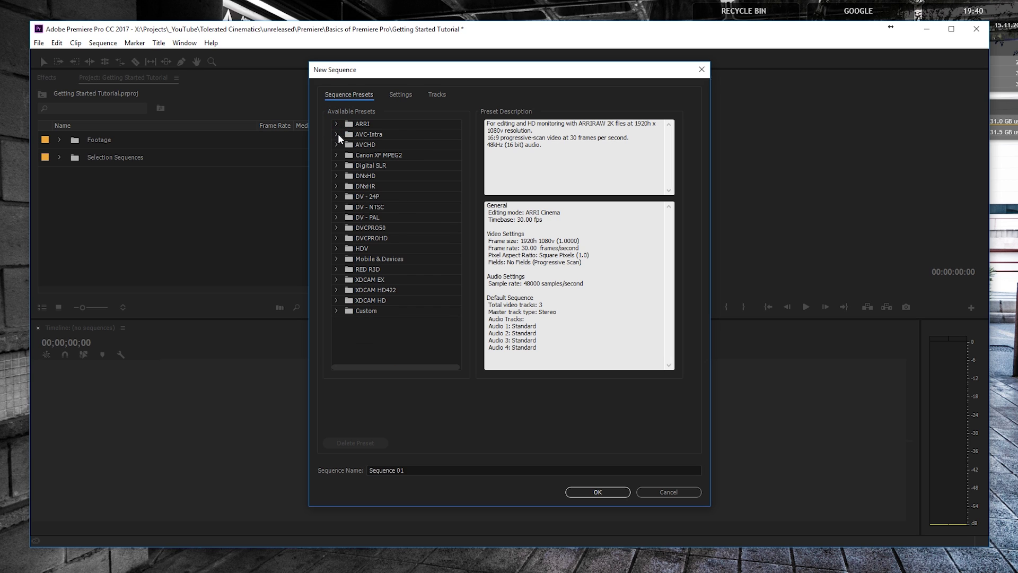
{"action": "left_click", "coordinate": [337, 311]}
{"action": "left_click", "coordinate": [364, 311]}
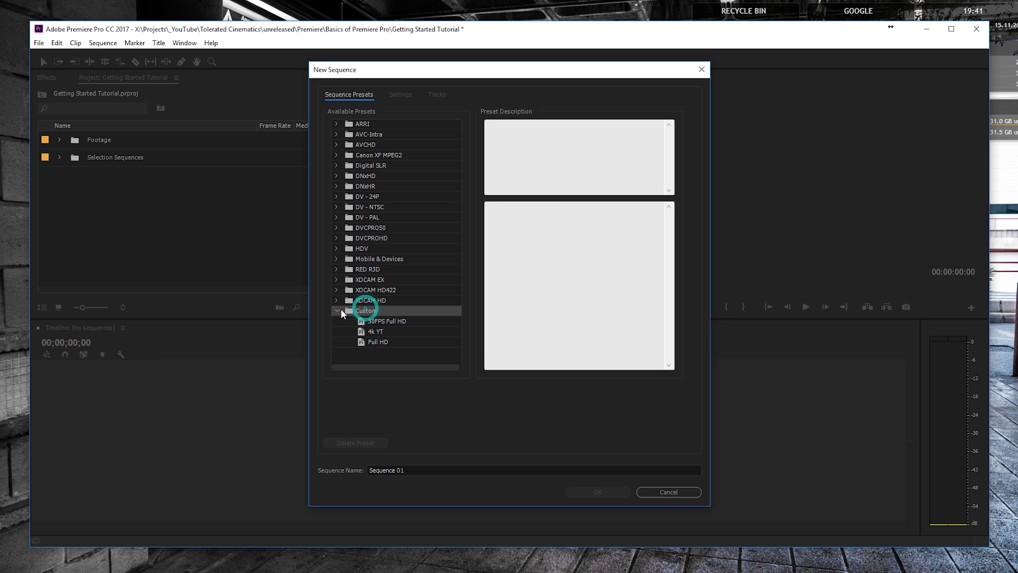
{"action": "left_click", "coordinate": [339, 310]}
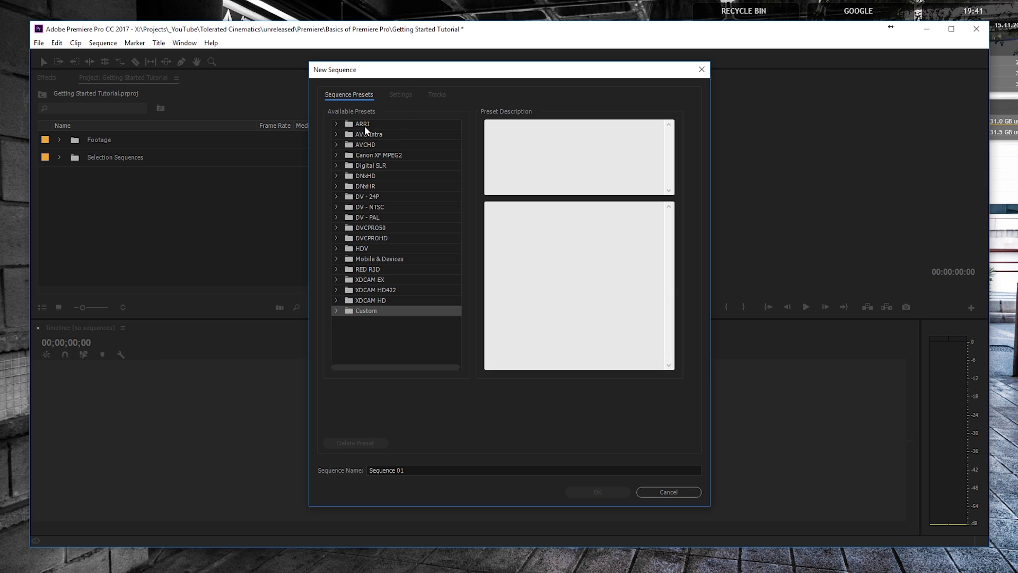
{"action": "left_click", "coordinate": [337, 124]}
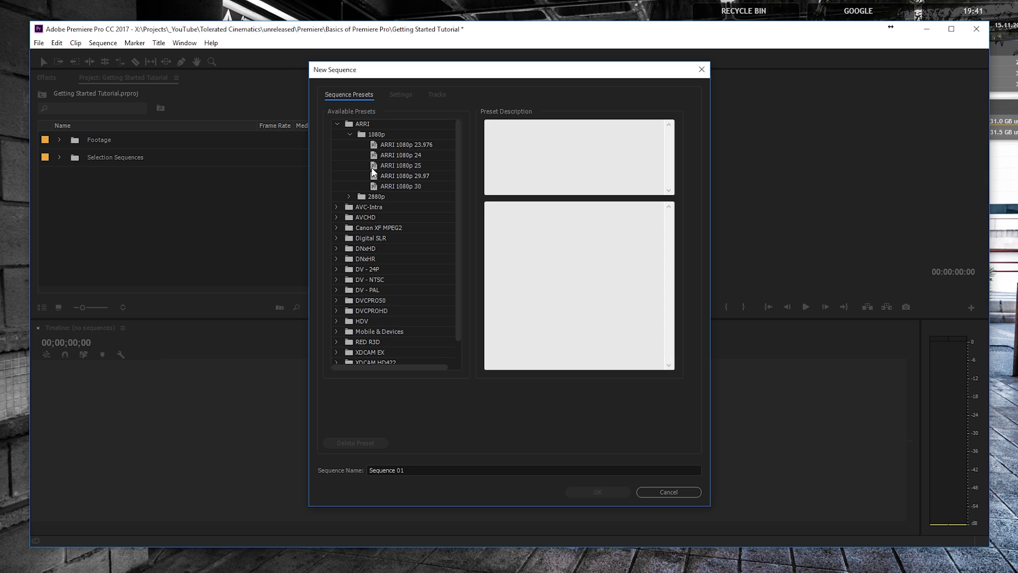
{"action": "left_click", "coordinate": [401, 187]}
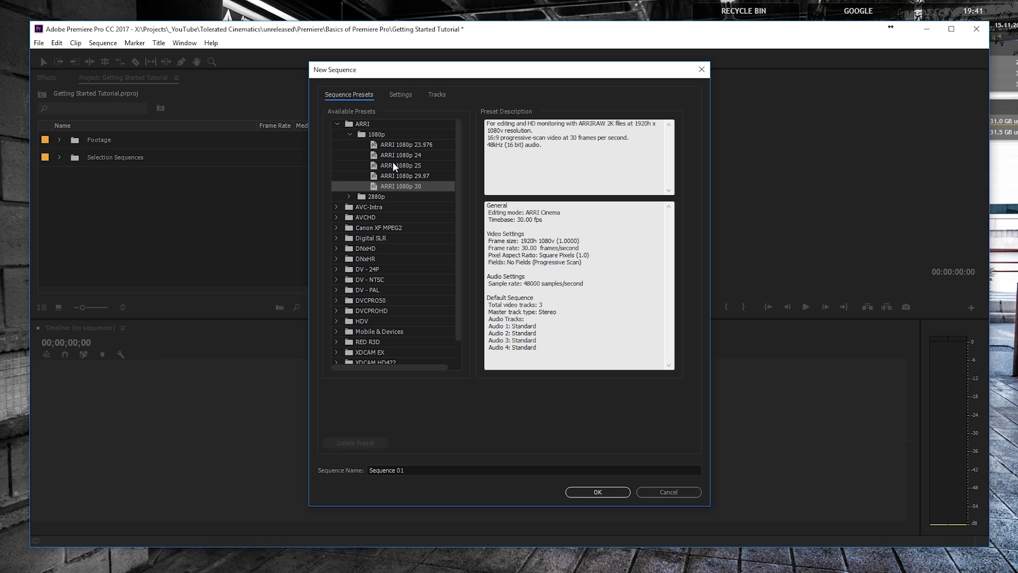
{"action": "left_click", "coordinate": [399, 94]}
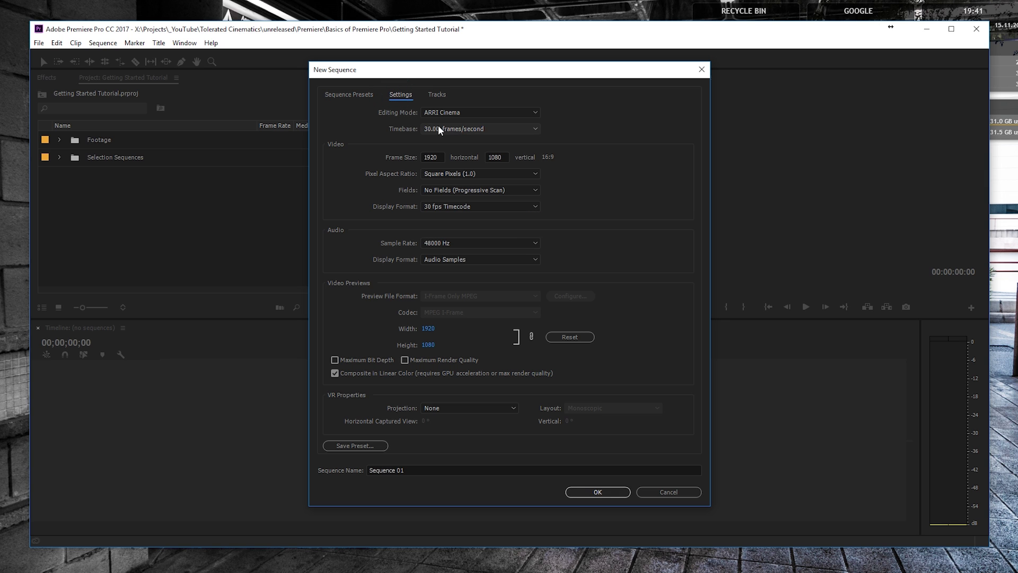
{"action": "left_click", "coordinate": [437, 157]}
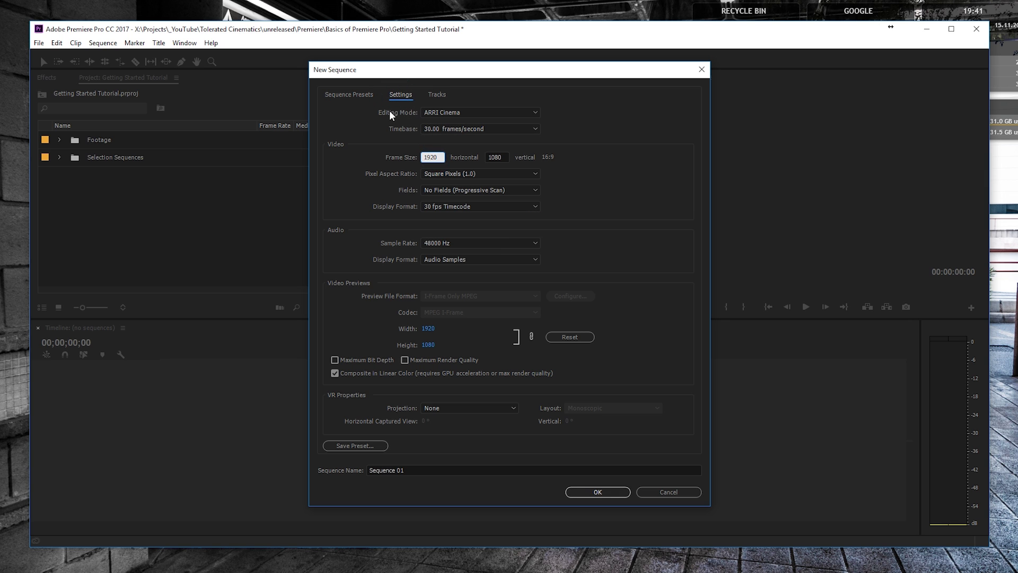
{"action": "left_click", "coordinate": [344, 95]}
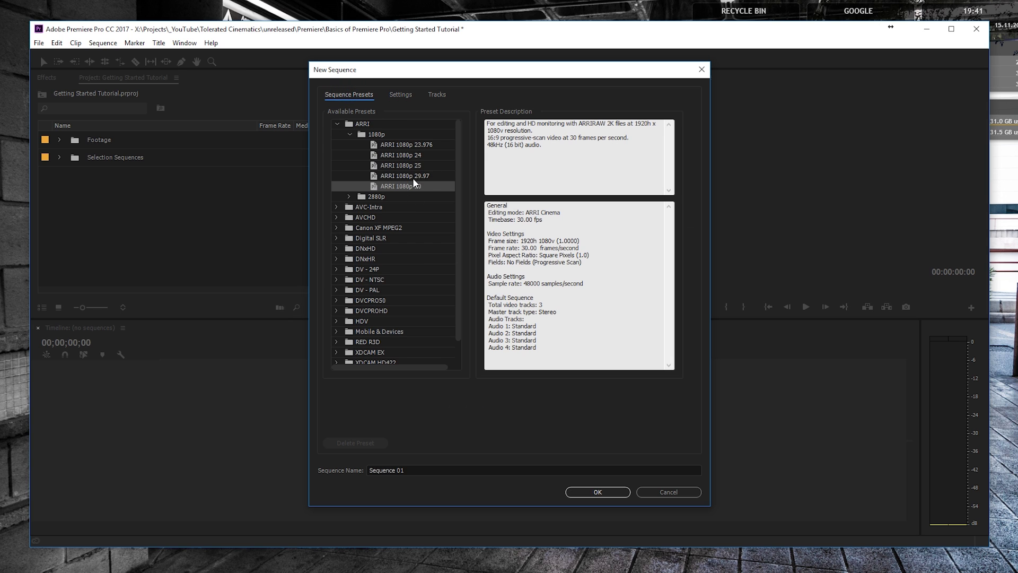
Name the new 30 fps sequence 'Timeline 01' and create it.
{"action": "left_click", "coordinate": [401, 94]}
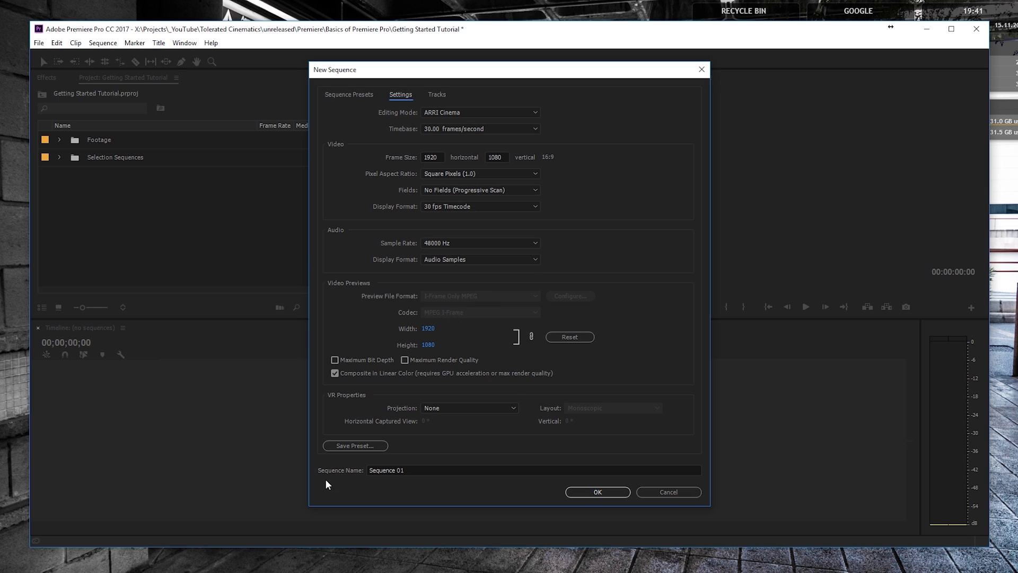
{"action": "left_click", "coordinate": [349, 94]}
{"action": "scroll", "coordinate": [372, 326], "scroll_direction": "down", "scroll_amount": 1}
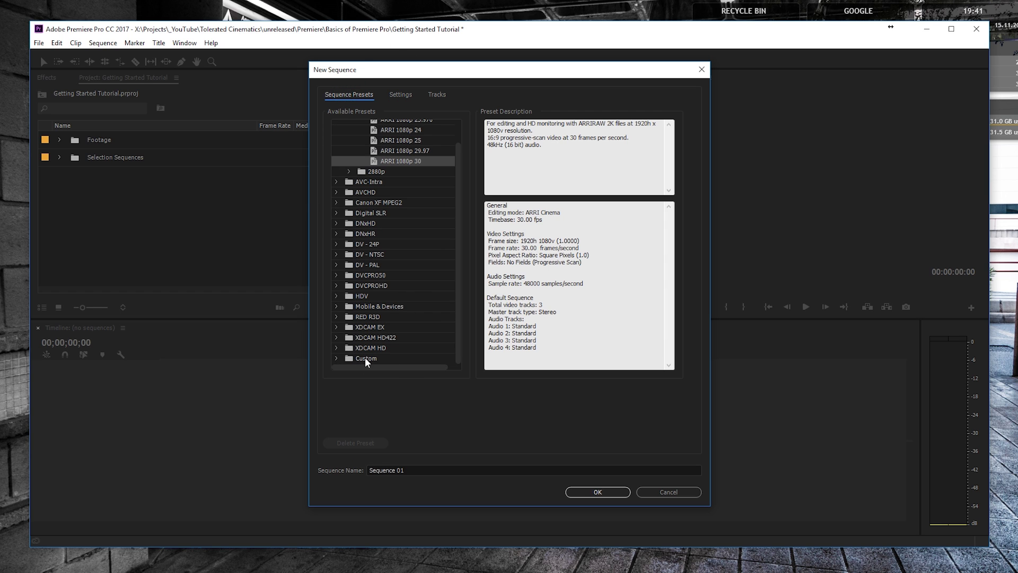
{"action": "scroll", "coordinate": [413, 306], "scroll_direction": "up", "scroll_amount": 1}
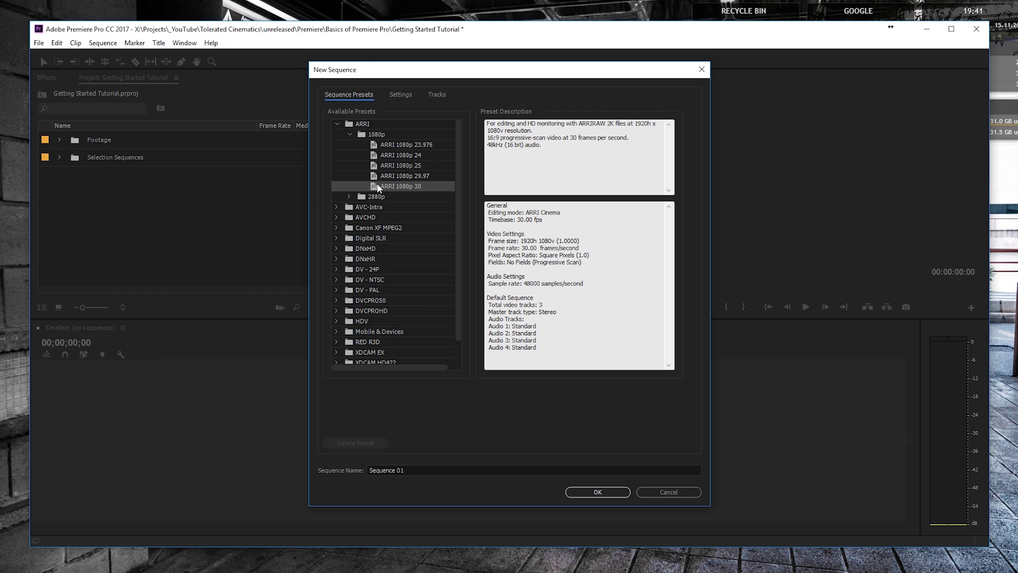
{"action": "left_click", "coordinate": [423, 471]}
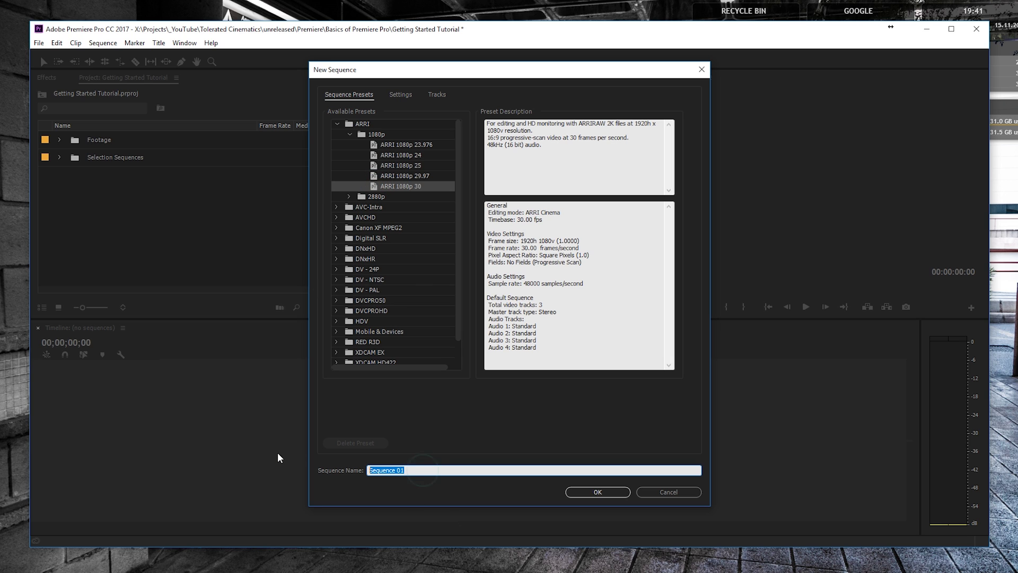
{"action": "type", "text": "Timeline 01"}
{"action": "left_click", "coordinate": [597, 492]}
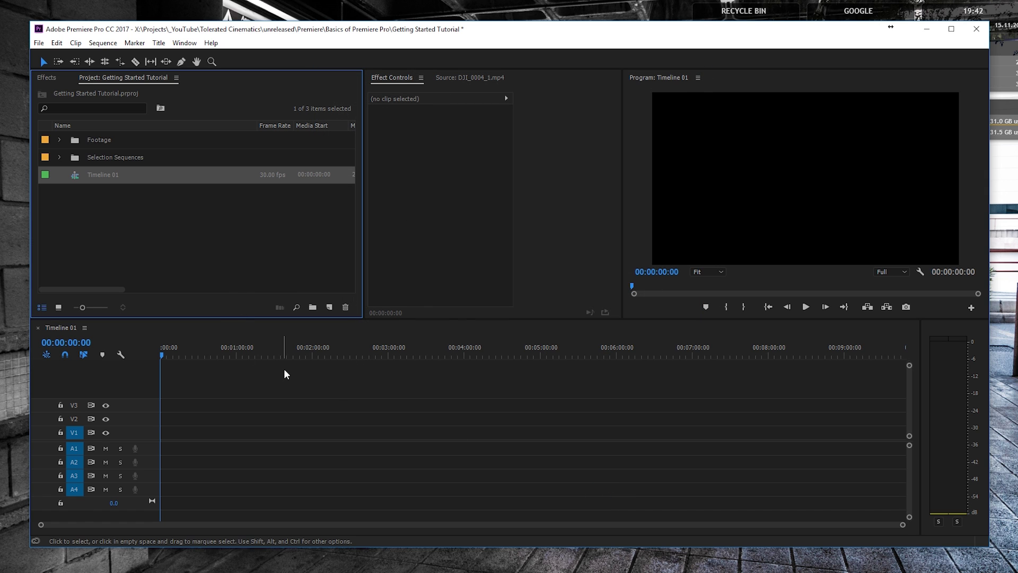
Open the Selection Drone 4K sequence from Selection Sequences and select its first DJI clip.
{"action": "left_click", "coordinate": [60, 156]}
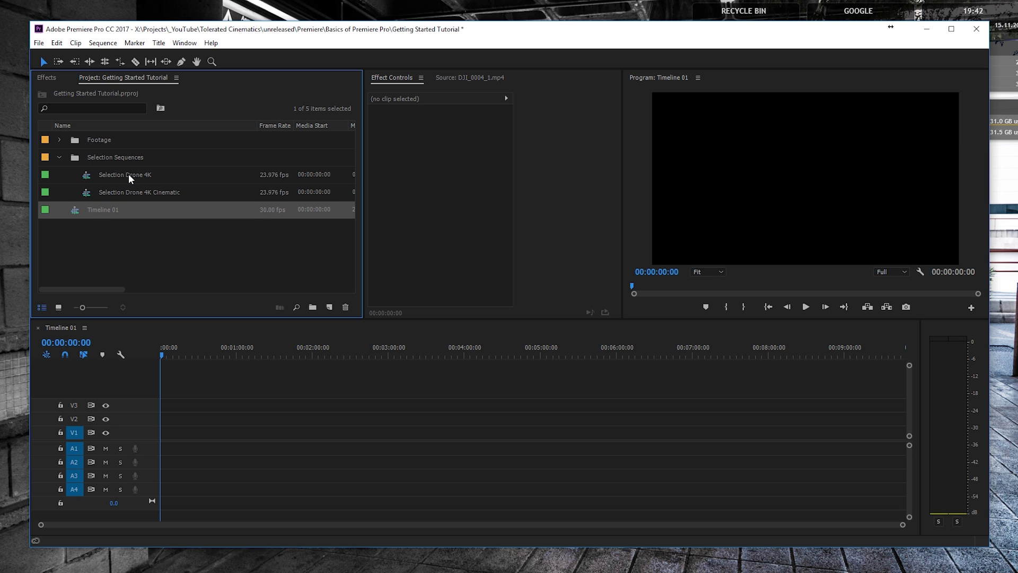
{"action": "double_click", "coordinate": [87, 175]}
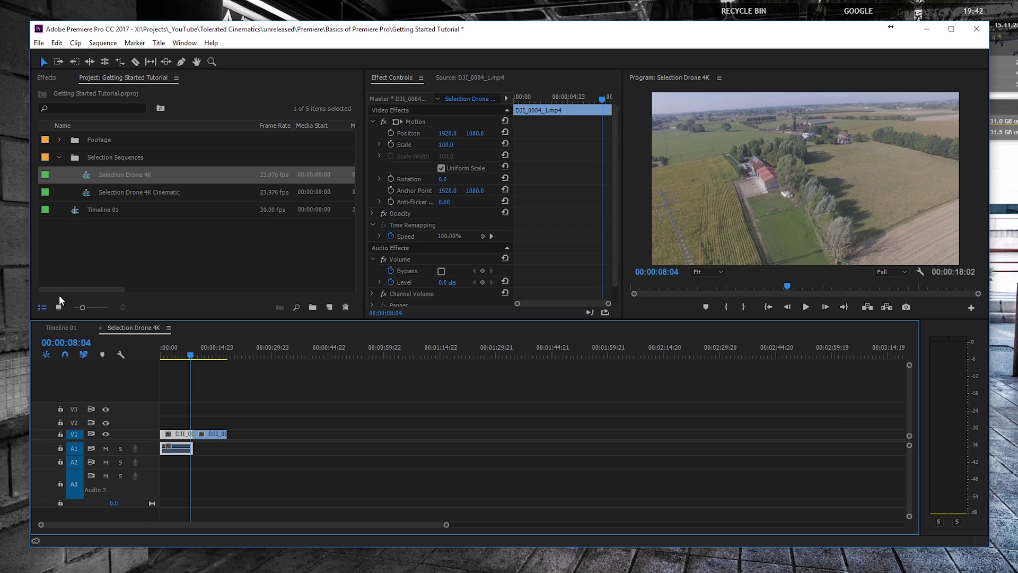
{"action": "left_click_drag", "start_coordinate": [447, 524], "coordinate": [159, 526]}
{"action": "left_click", "coordinate": [302, 504]}
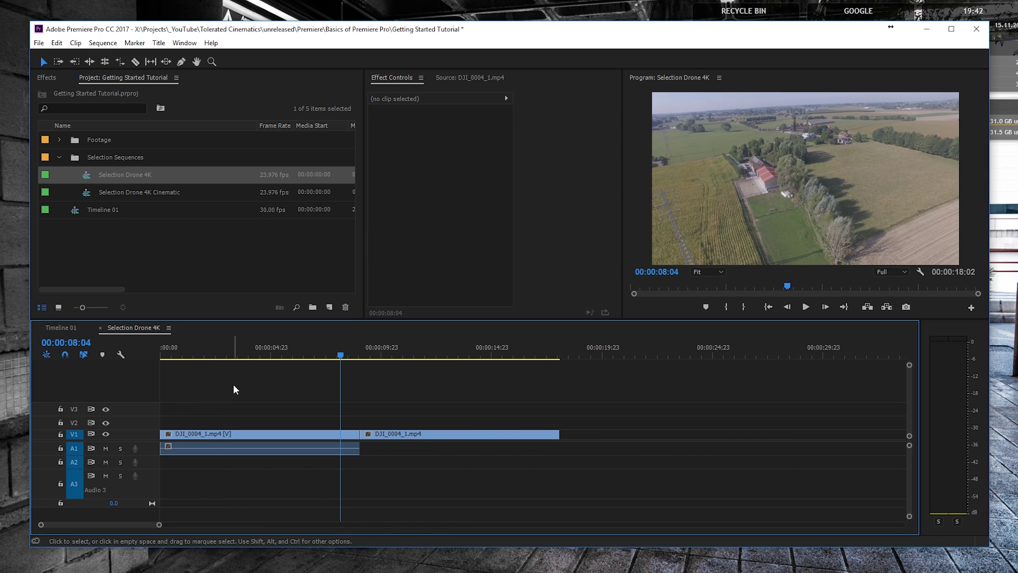
{"action": "left_click_drag", "start_coordinate": [222, 348], "coordinate": [453, 362]}
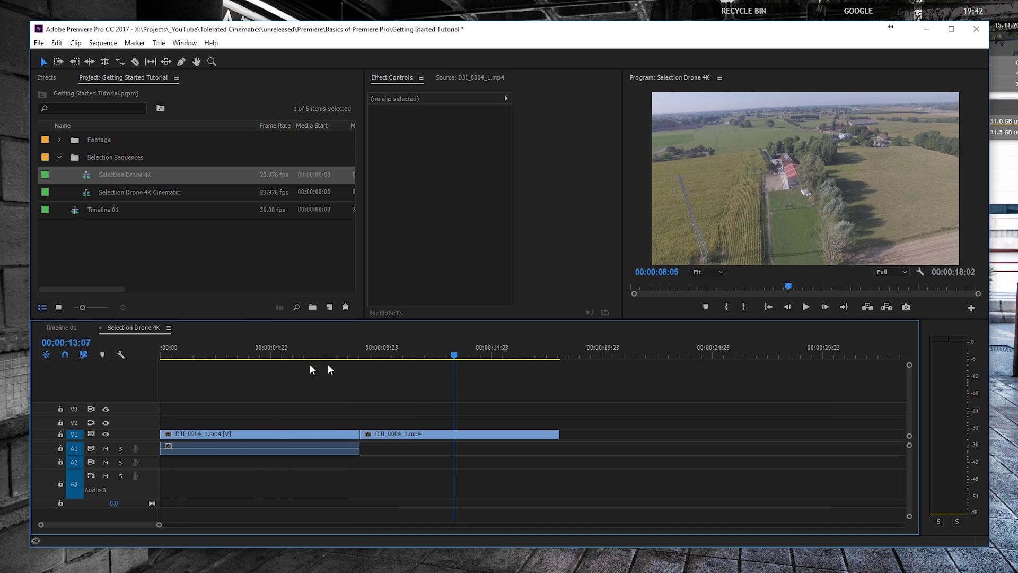
{"action": "left_click", "coordinate": [225, 352]}
{"action": "left_click", "coordinate": [258, 433]}
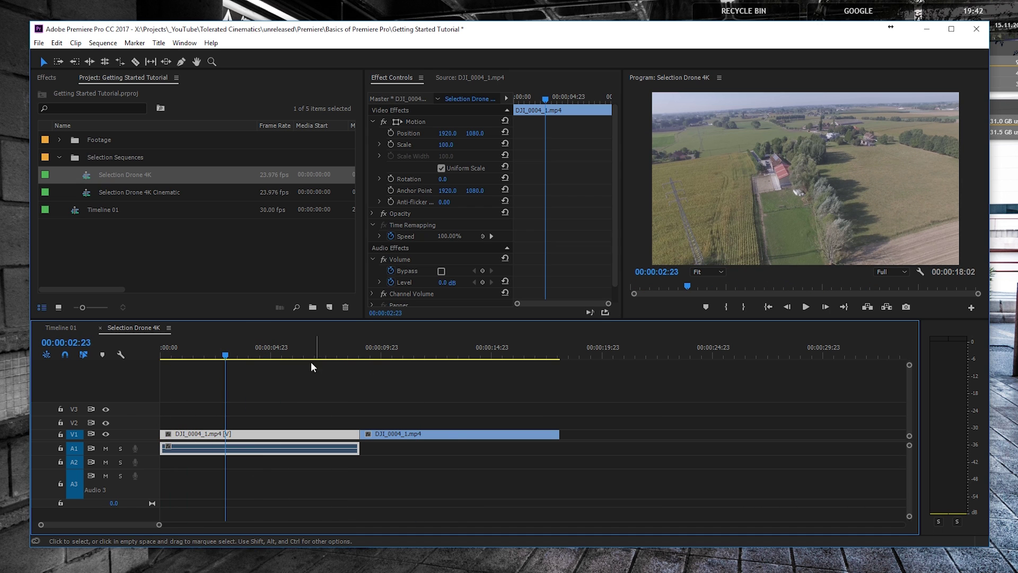
Return to Timeline 01, which now holds the roughly 9-second DJI_0004_1.mp4 clip.
{"action": "left_click", "coordinate": [57, 327]}
{"action": "left_click", "coordinate": [177, 348]}
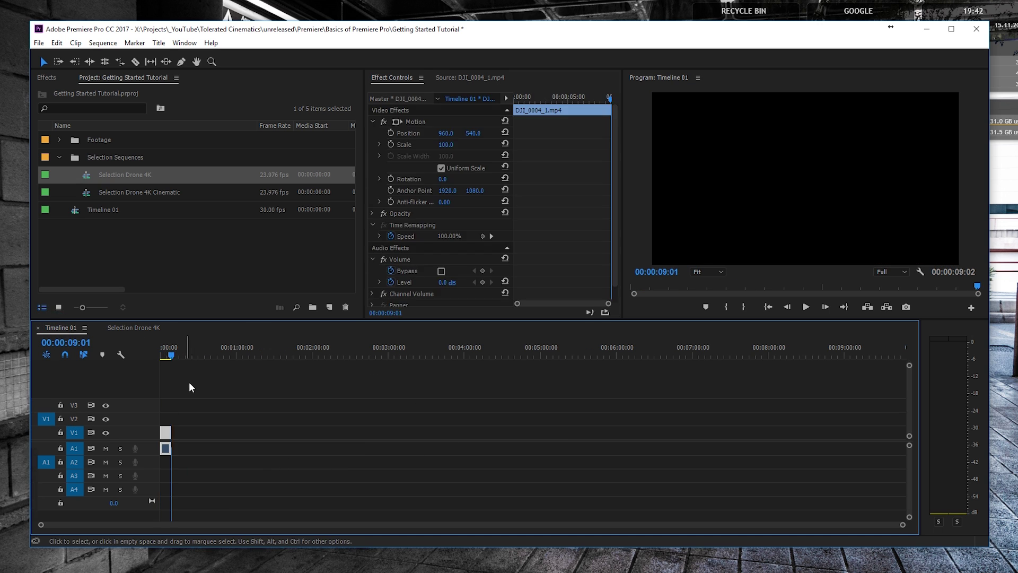
{"action": "scroll", "coordinate": [179, 411], "scroll_direction": "up", "scroll_amount": 3}
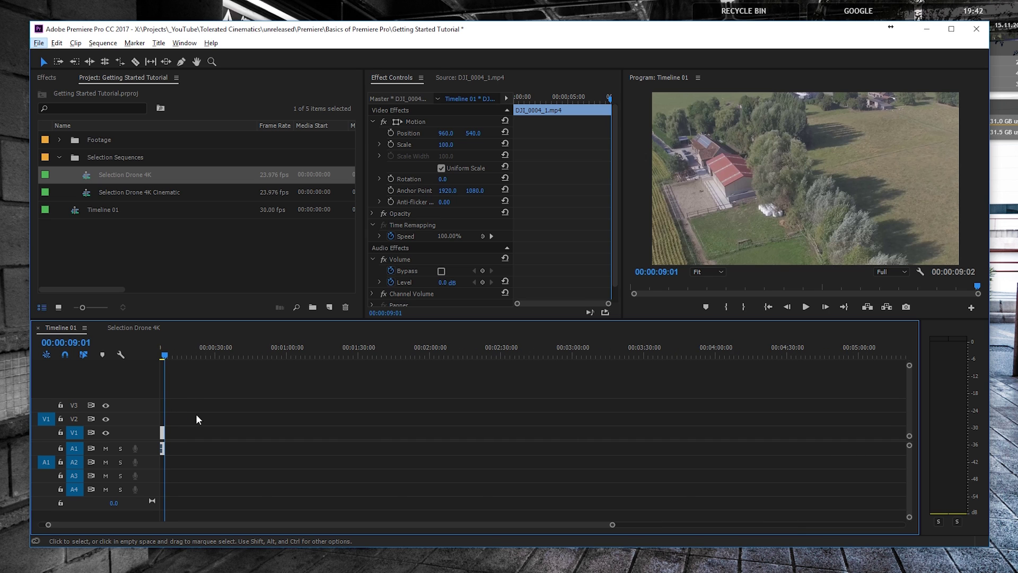
{"action": "left_click", "coordinate": [211, 415]}
{"action": "scroll", "coordinate": [211, 415], "scroll_direction": "up", "scroll_amount": 1}
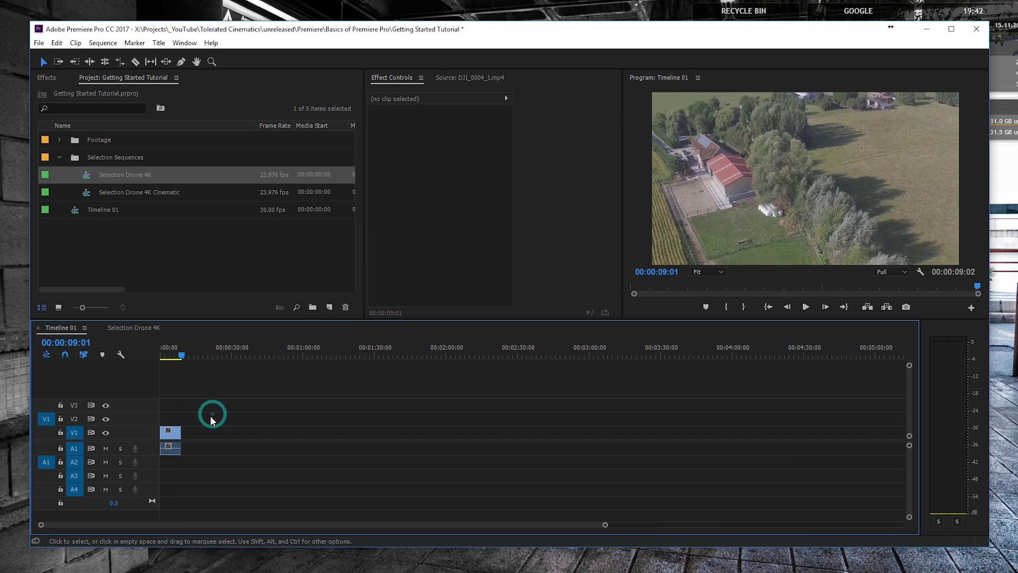
{"action": "left_click", "coordinate": [129, 327]}
{"action": "left_click", "coordinate": [57, 328]}
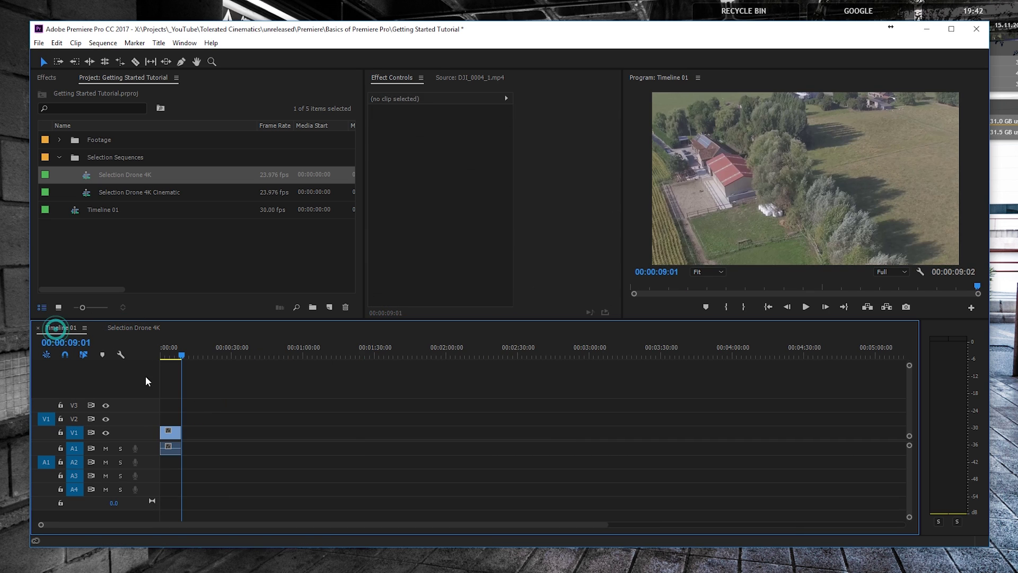
Set the DJI_0004_1.mp4 clip's Scale to 50 and scrub through it to preview.
{"action": "left_click", "coordinate": [166, 350]}
{"action": "left_click_drag", "start_coordinate": [606, 524], "coordinate": [329, 527]}
{"action": "left_click", "coordinate": [235, 434]}
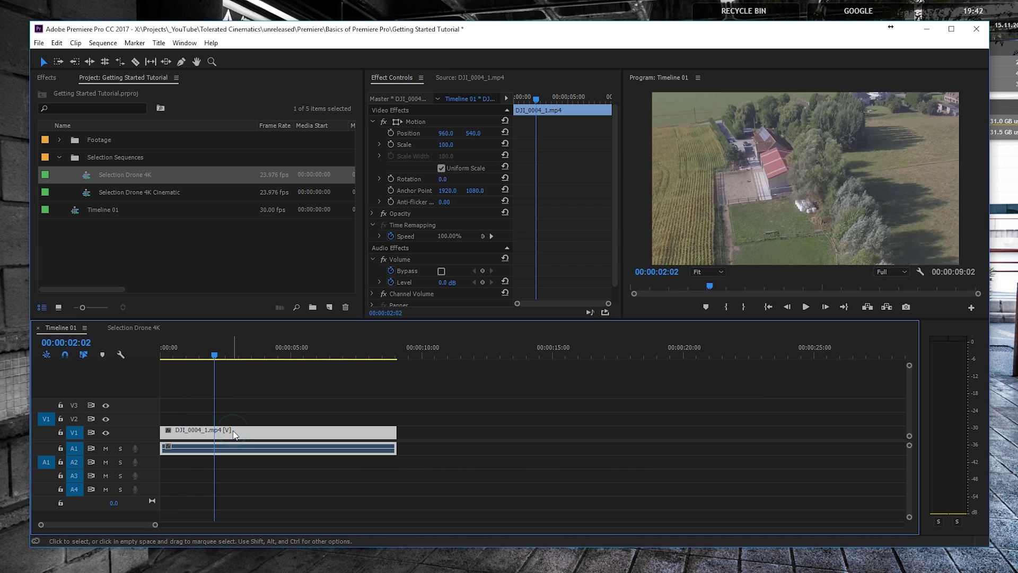
{"action": "left_click", "coordinate": [445, 144]}
{"action": "type", "text": "50"}
{"action": "key", "text": "Return"}
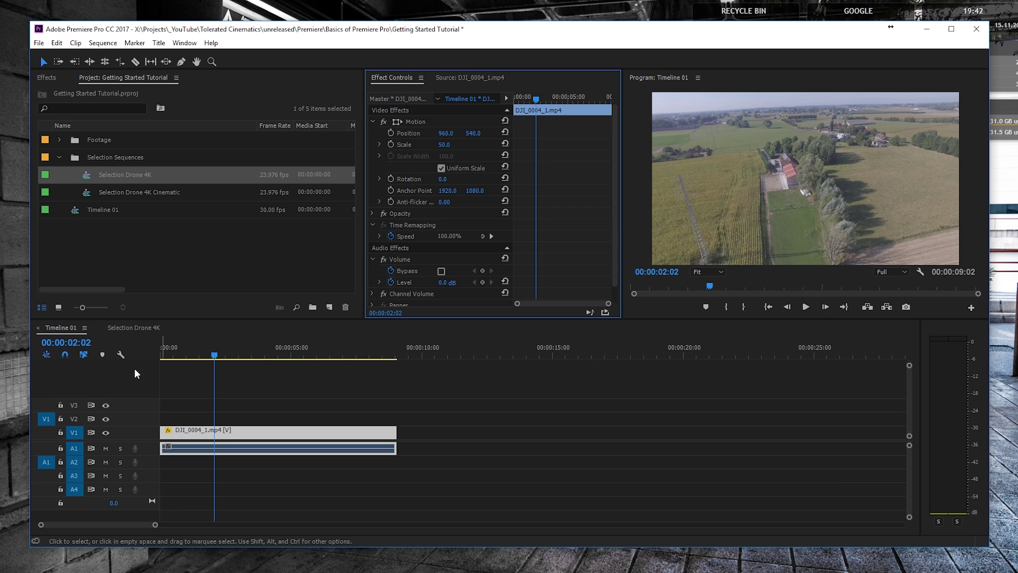
{"action": "left_click_drag", "start_coordinate": [180, 348], "coordinate": [345, 378]}
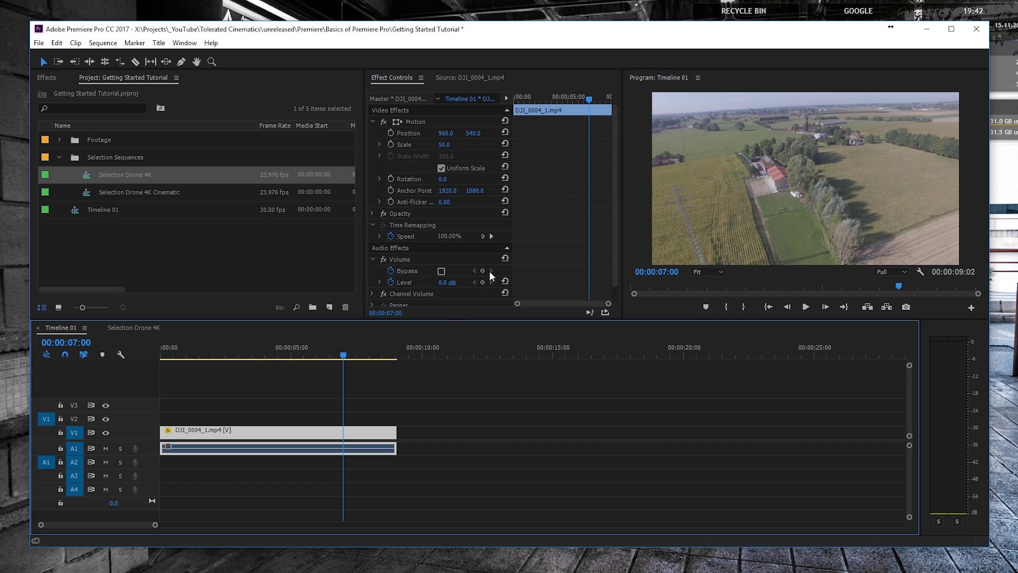
{"action": "left_click", "coordinate": [278, 411]}
Adjust the clip to Scale 56, Rotation 3° and Position Y 550, then collapse Motion and Opacity.
{"action": "left_click", "coordinate": [289, 350]}
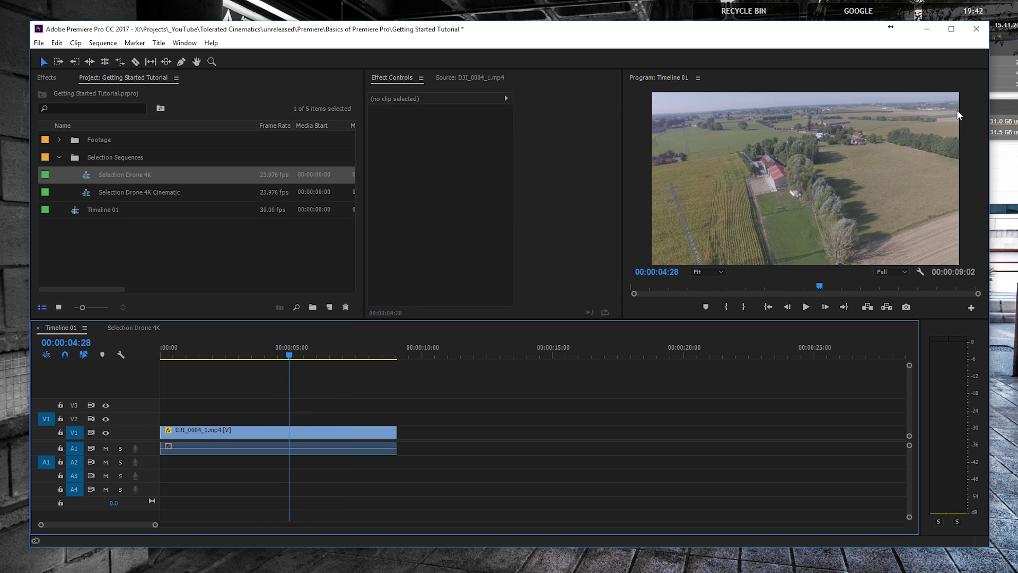
{"action": "left_click", "coordinate": [318, 432]}
{"action": "left_click", "coordinate": [444, 144]}
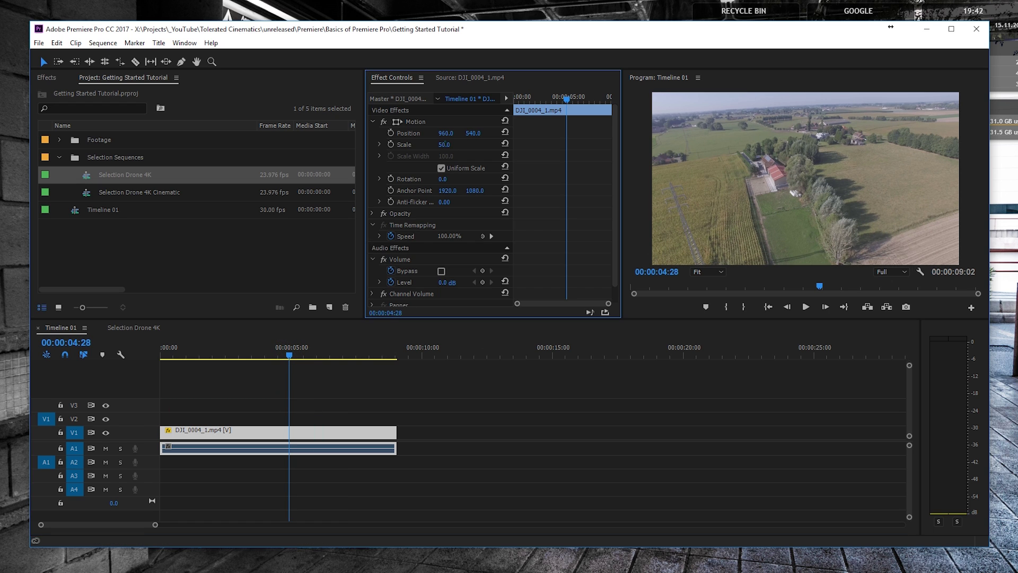
{"action": "key", "text": "Up"}
{"action": "key", "text": "Up"}
{"action": "key", "text": "Up"}
{"action": "key", "text": "Up"}
{"action": "key", "text": "Up"}
{"action": "key", "text": "Up"}
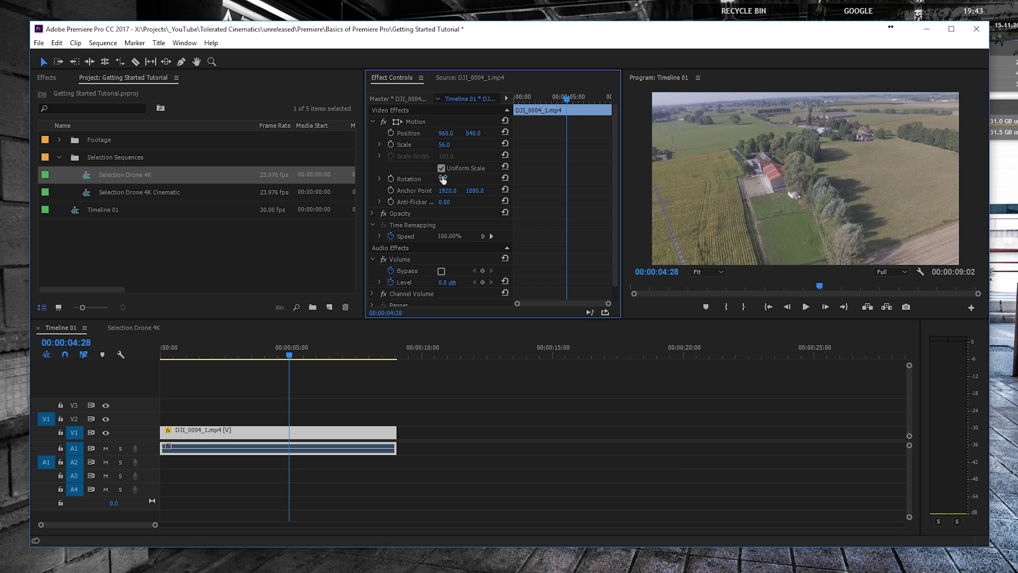
{"action": "left_click", "coordinate": [443, 179]}
{"action": "key", "text": "Up"}
{"action": "key", "text": "Up"}
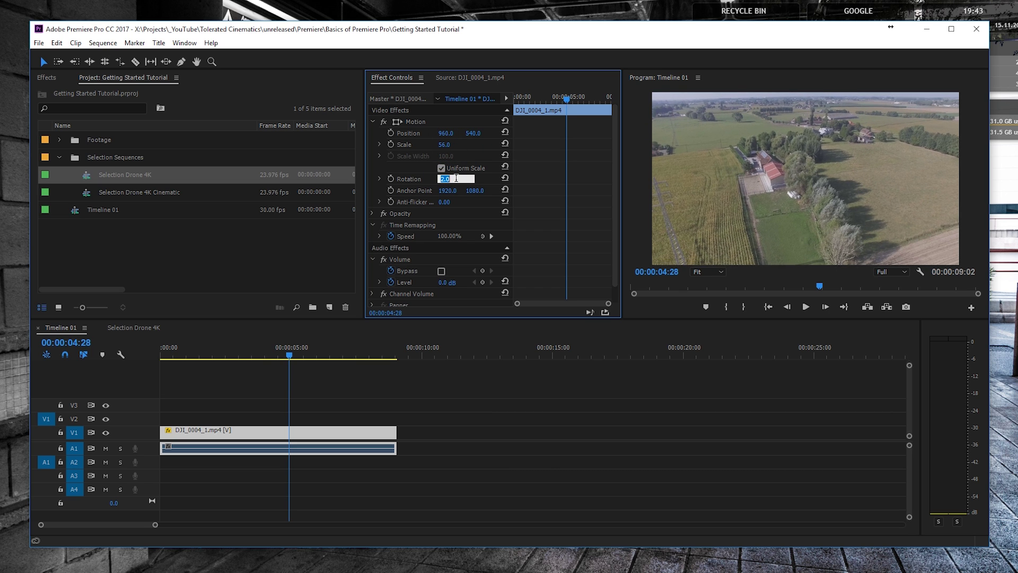
{"action": "key", "text": "Up"}
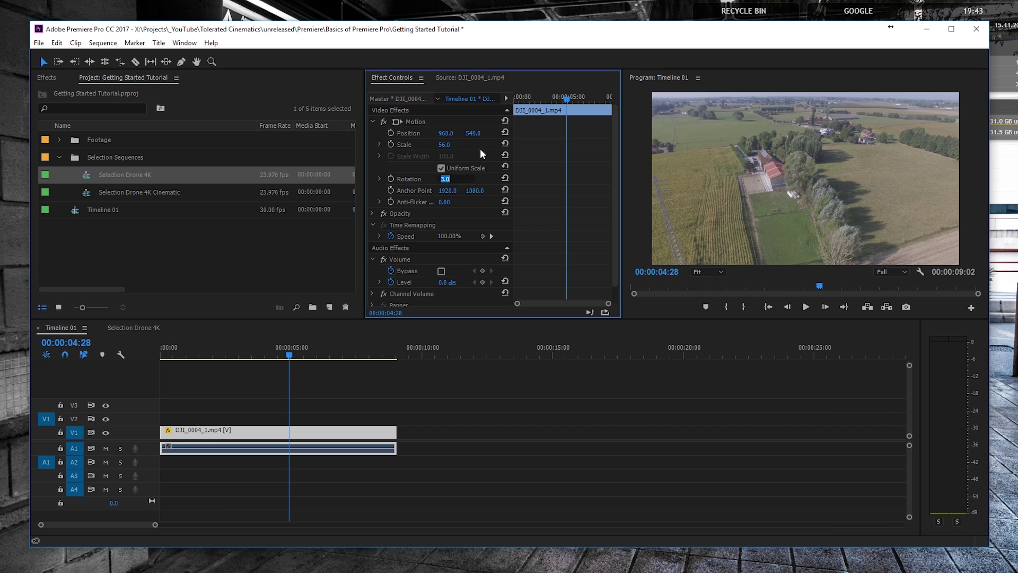
{"action": "left_click_drag", "start_coordinate": [473, 133], "coordinate": [434, 133]}
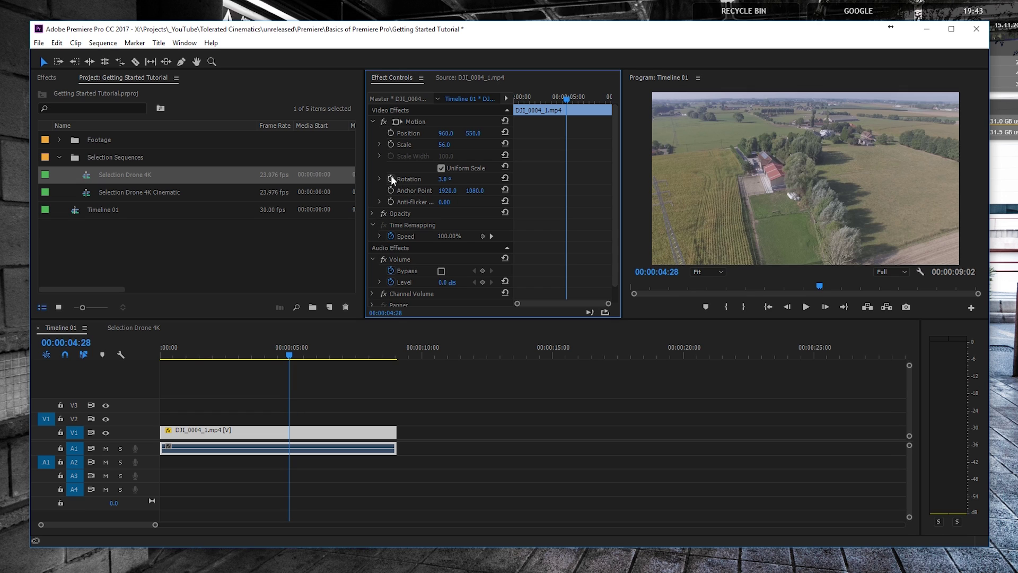
{"action": "left_click", "coordinate": [373, 122]}
{"action": "left_click", "coordinate": [371, 133]}
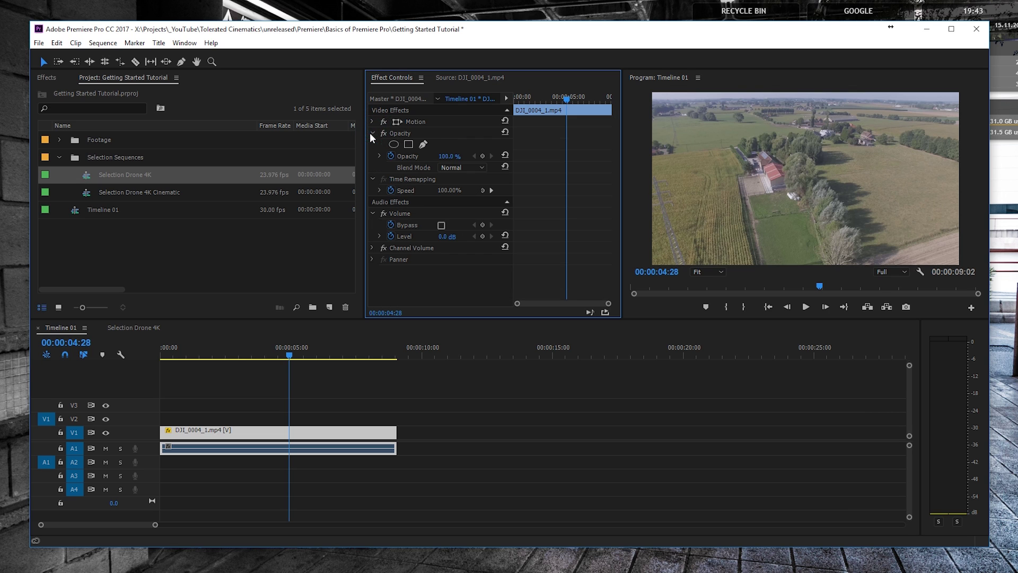
{"action": "left_click", "coordinate": [371, 133]}
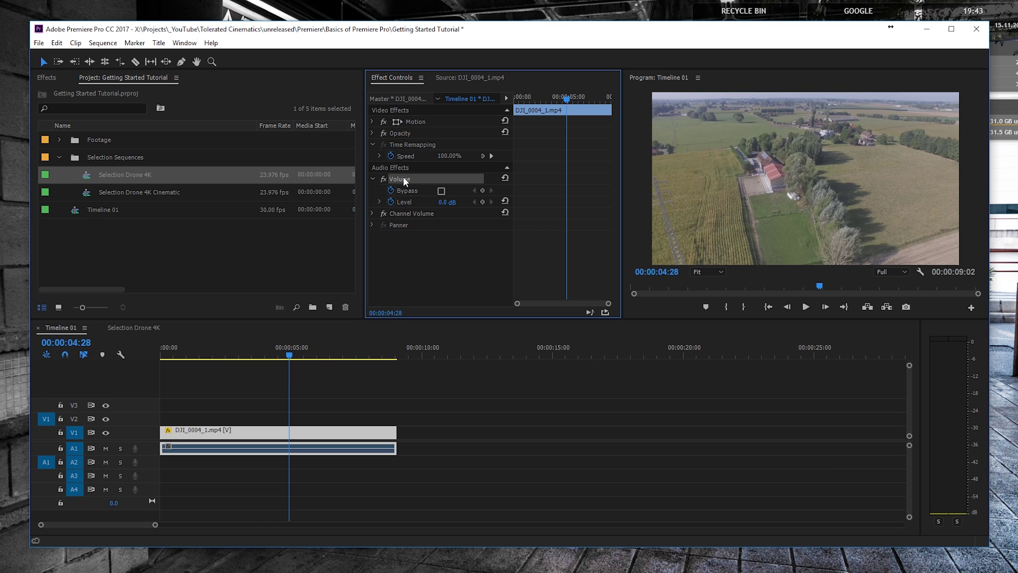
Try unlinking and relinking the drone clip's audio and video.
{"action": "right_click", "coordinate": [230, 443]}
{"action": "left_click", "coordinate": [292, 211]}
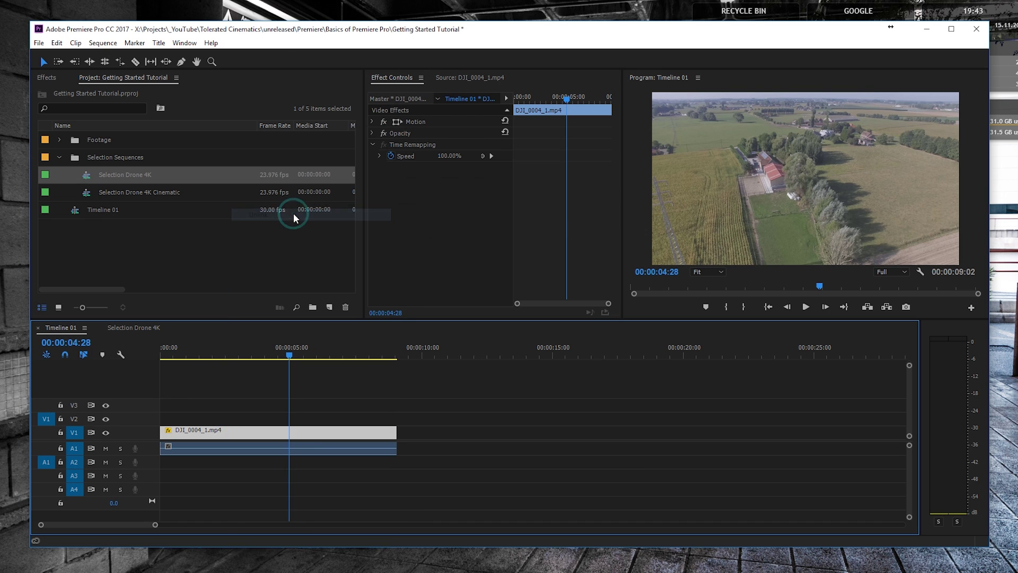
{"action": "left_click", "coordinate": [265, 412]}
{"action": "left_click", "coordinate": [262, 431]}
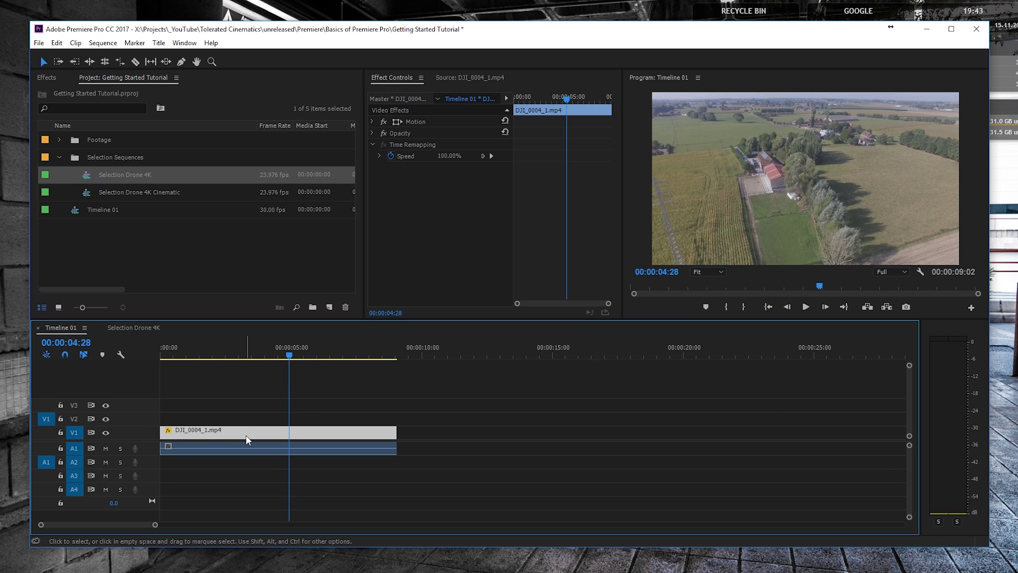
{"action": "left_click", "coordinate": [256, 411]}
{"action": "right_click", "coordinate": [262, 433]}
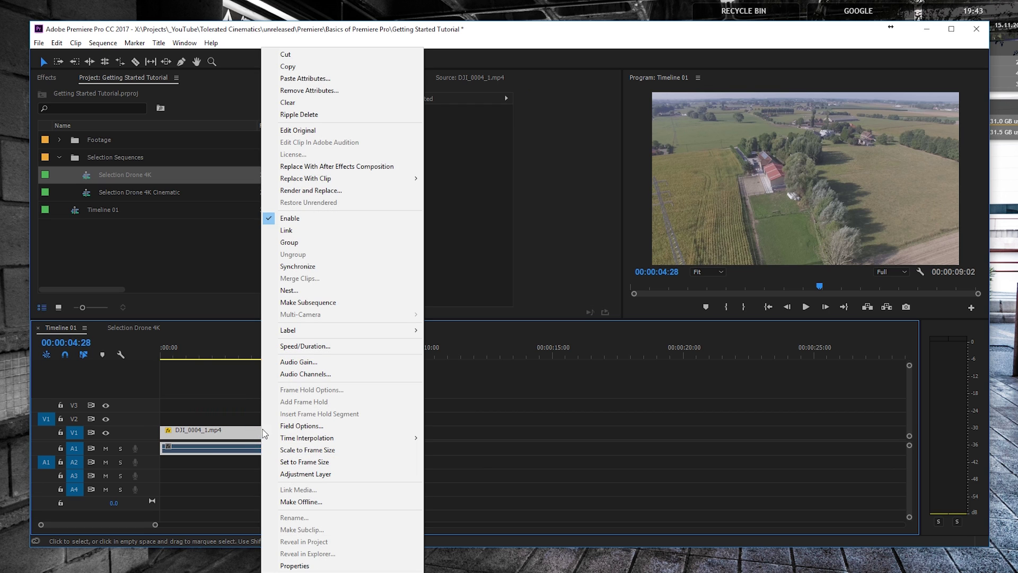
{"action": "left_click", "coordinate": [295, 230]}
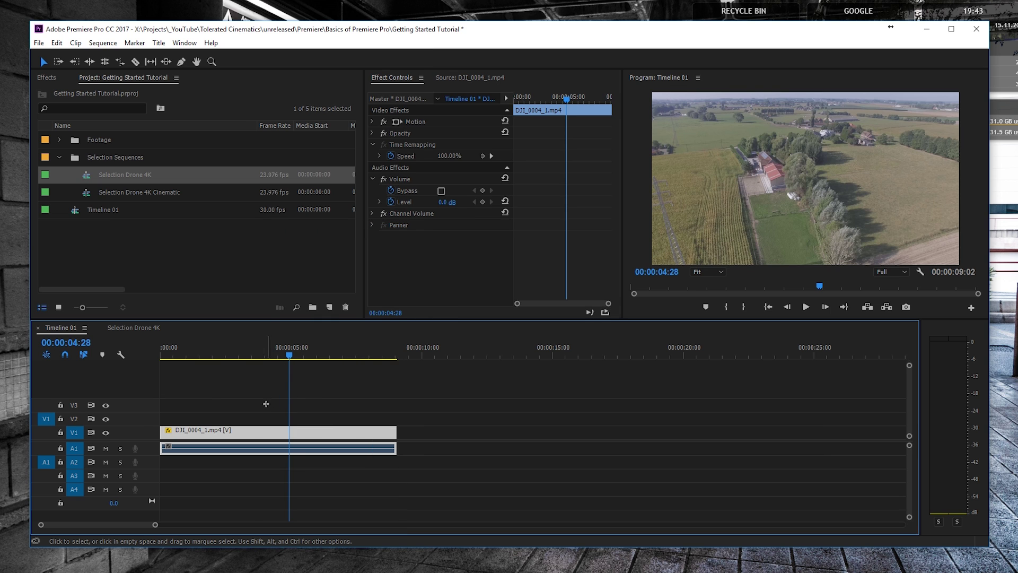
{"action": "left_click", "coordinate": [266, 401]}
{"action": "left_click", "coordinate": [263, 428]}
Unlink the clip again and delete its A1 audio, keeping only the V1 video.
{"action": "right_click", "coordinate": [263, 434]}
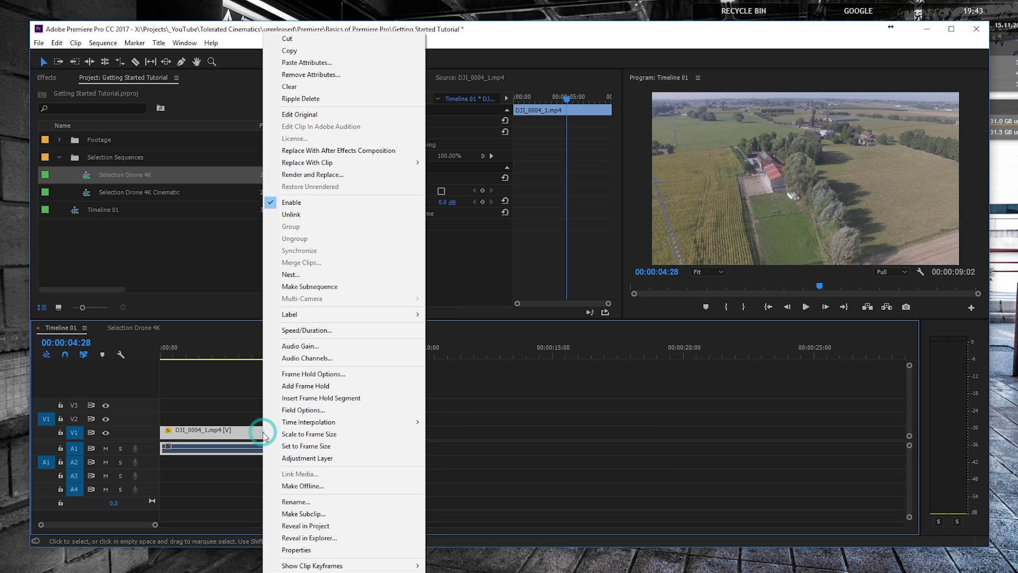
{"action": "left_click", "coordinate": [313, 215]}
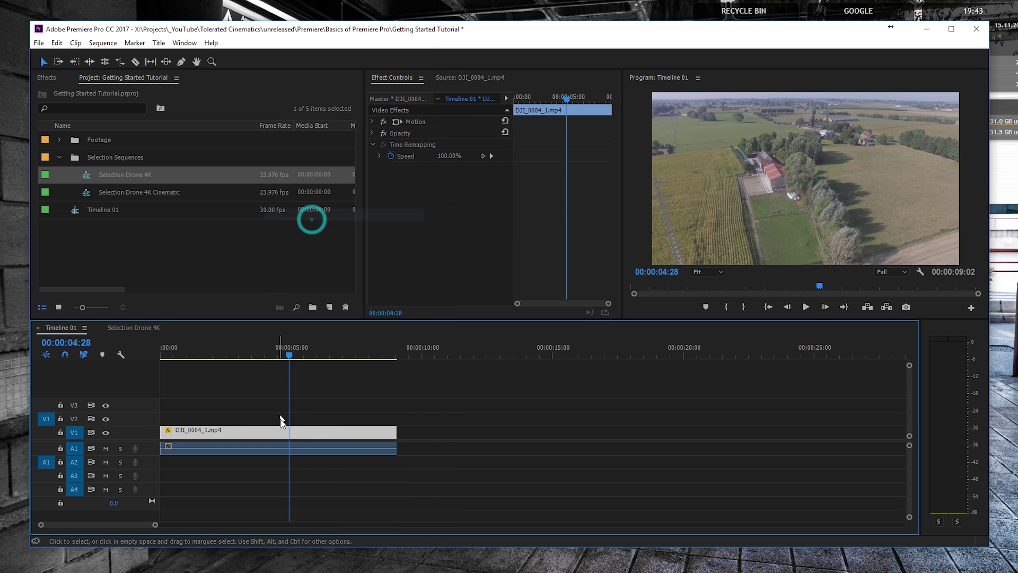
{"action": "left_click", "coordinate": [274, 447]}
{"action": "key", "text": "Delete"}
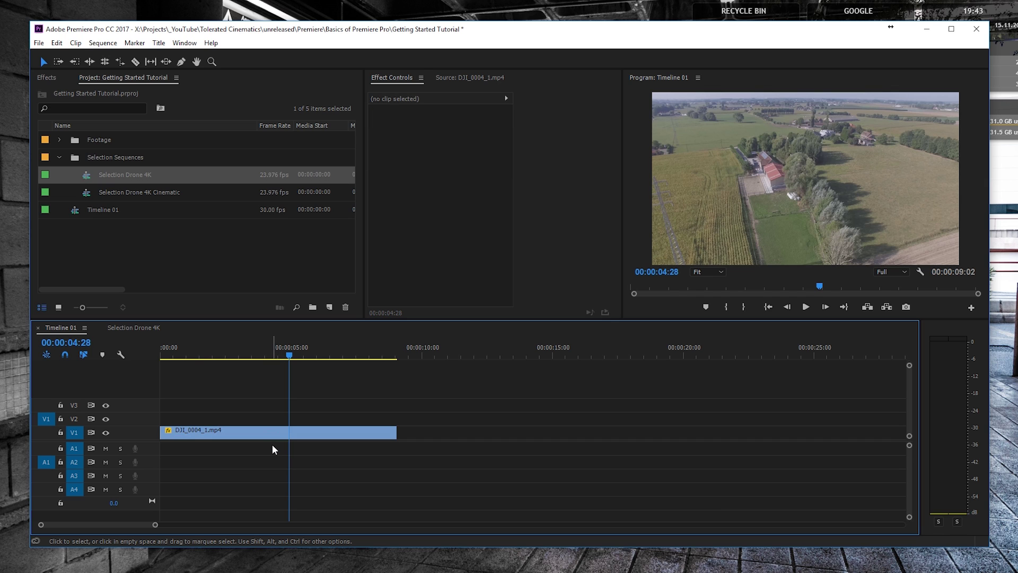
{"action": "mouse_move", "coordinate": [271, 429]}
Copy the second DJI_0004_1.mp4 clip from Selection Drone 4K and paste it right after the first in Timeline 01.
{"action": "left_click", "coordinate": [136, 327]}
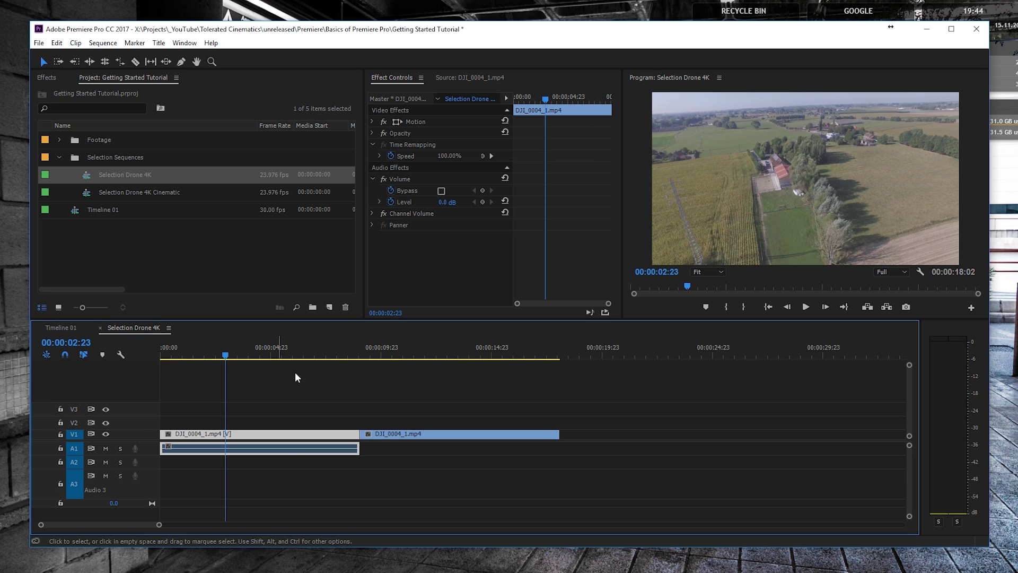
{"action": "left_click", "coordinate": [378, 348]}
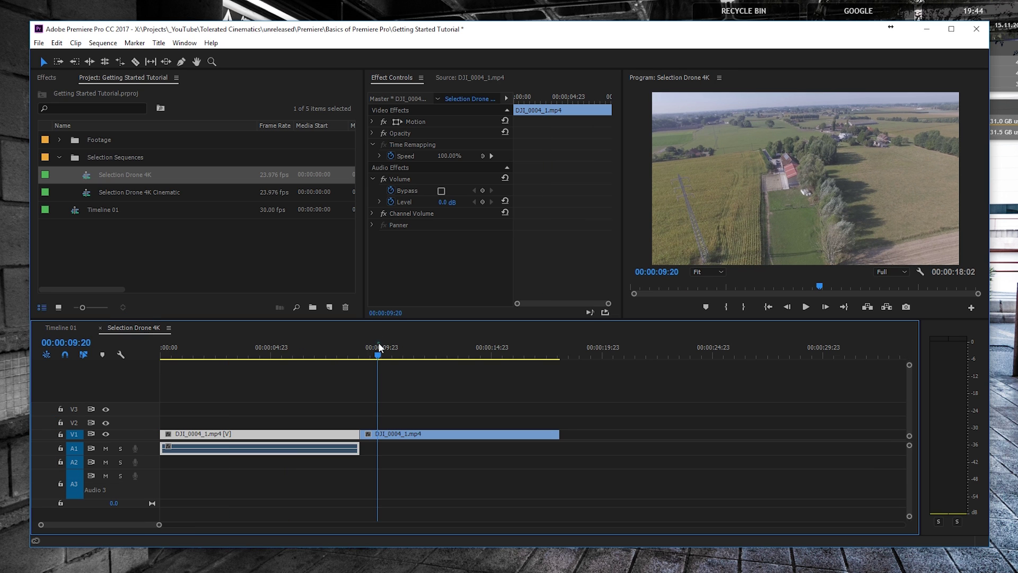
{"action": "left_click", "coordinate": [431, 435]}
{"action": "left_click", "coordinate": [72, 327]}
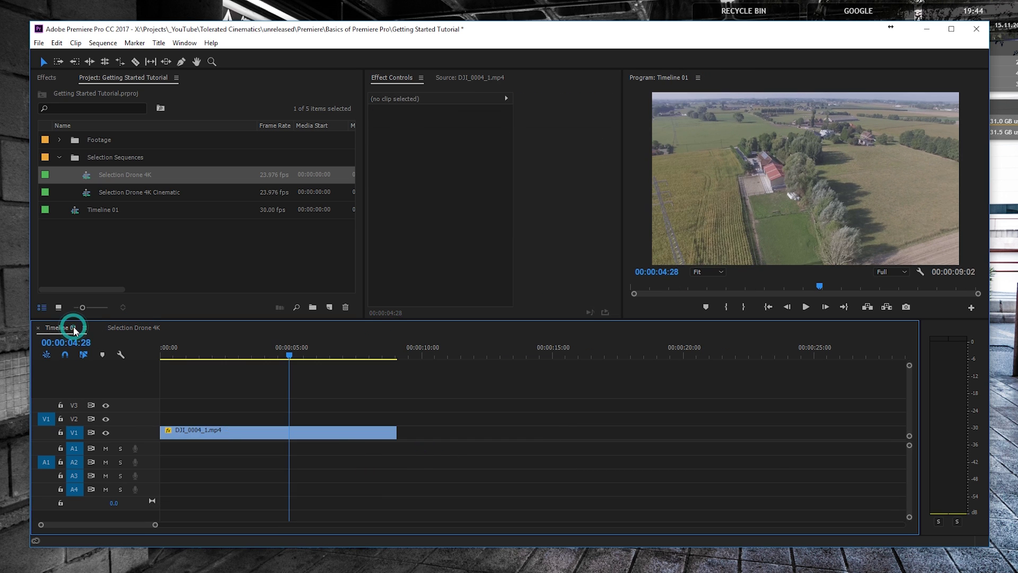
{"action": "left_click_drag", "start_coordinate": [405, 360], "coordinate": [396, 386]}
{"action": "key", "text": "ctrl+v"}
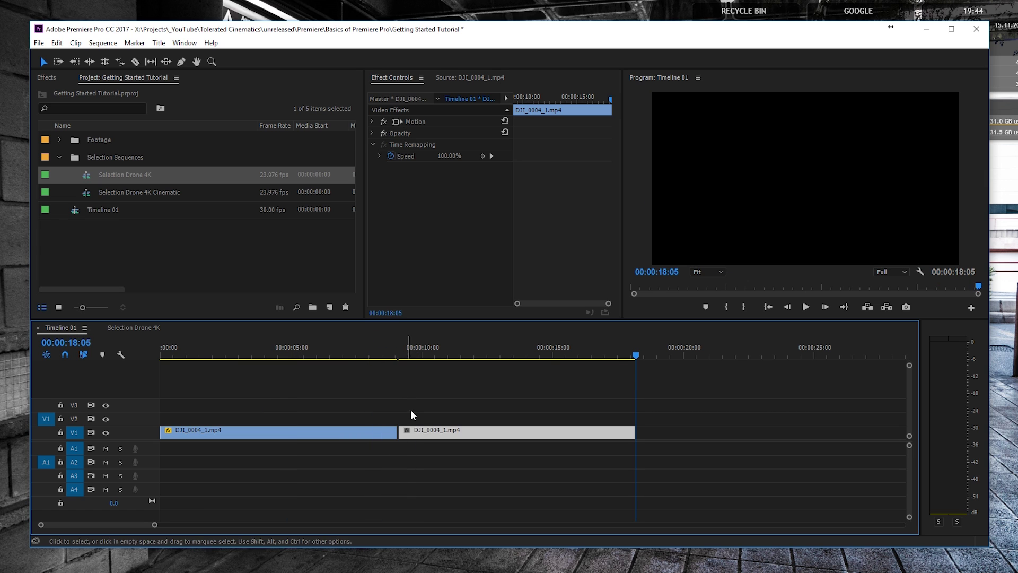
{"action": "left_click_drag", "start_coordinate": [428, 439], "coordinate": [426, 439]}
{"action": "left_click_drag", "start_coordinate": [401, 365], "coordinate": [410, 363]}
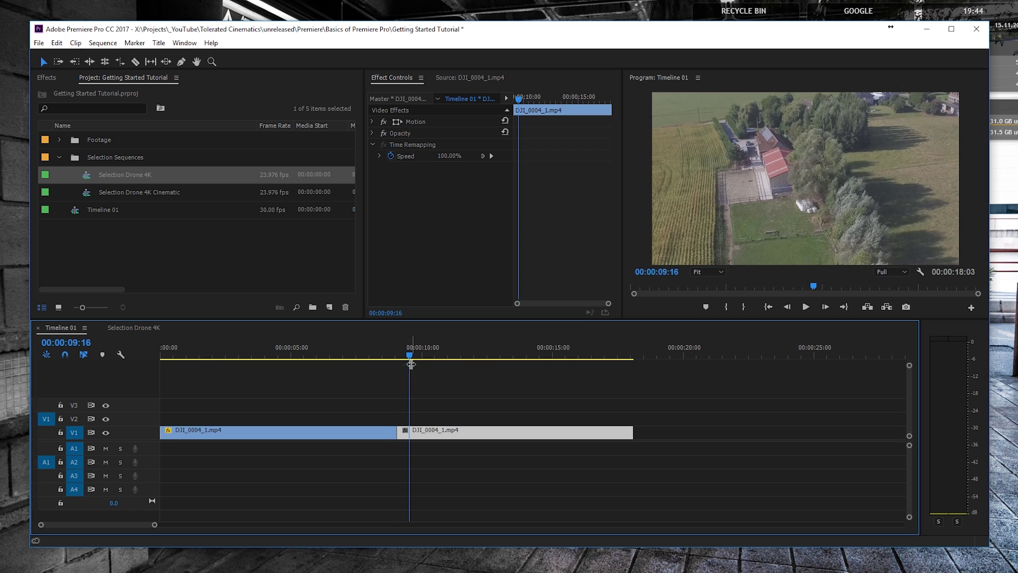
Import DizzyTracks - Blazin (Free).mp3 and drag it onto track A1.
{"action": "right_click", "coordinate": [132, 240]}
{"action": "left_click", "coordinate": [203, 318]}
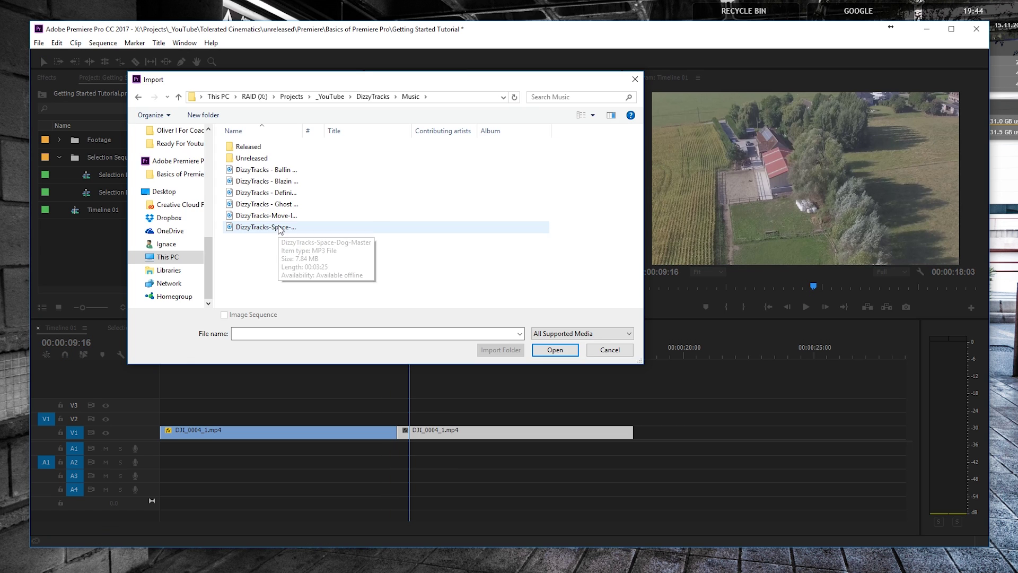
{"action": "left_click", "coordinate": [249, 182]}
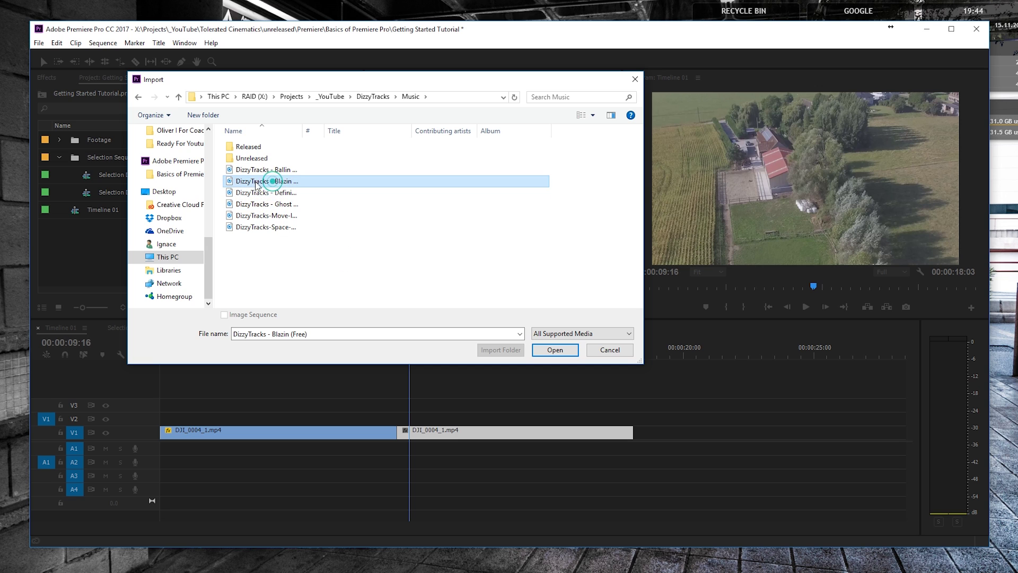
{"action": "left_click", "coordinate": [555, 350]}
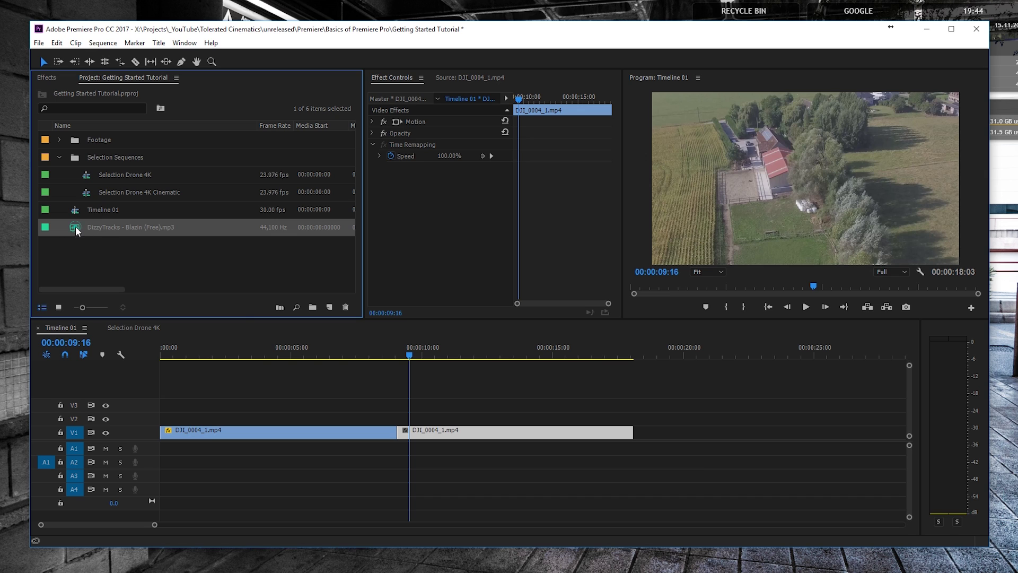
{"action": "left_click_drag", "start_coordinate": [76, 226], "coordinate": [194, 451]}
Drop the music at the timeline start, test A1 mute and solo, and enlarge A1 to adjust volume.
{"action": "left_click", "coordinate": [205, 451]}
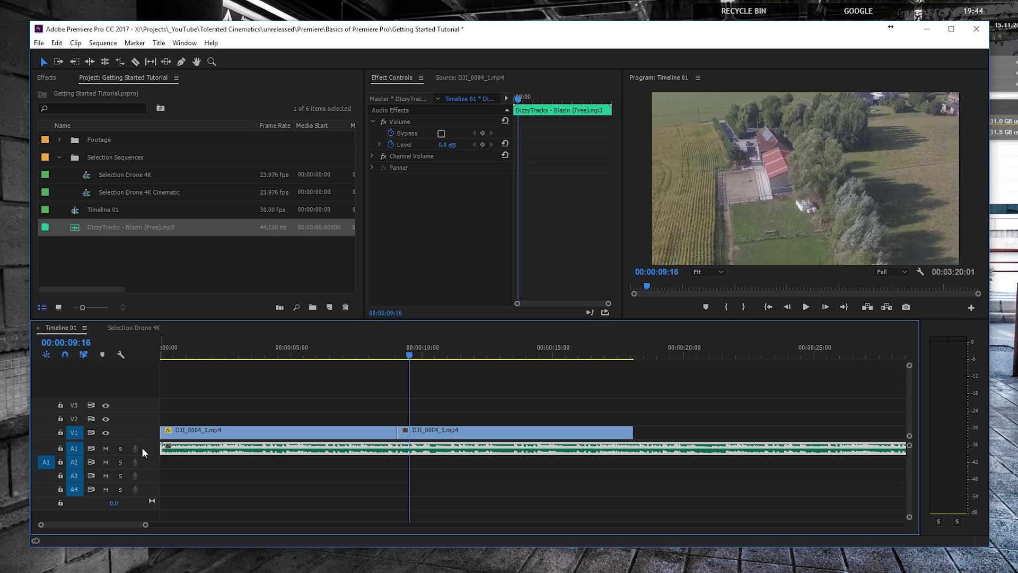
{"action": "left_click", "coordinate": [105, 448]}
{"action": "left_click", "coordinate": [105, 448]}
{"action": "left_click", "coordinate": [121, 449]}
{"action": "left_click", "coordinate": [120, 448]}
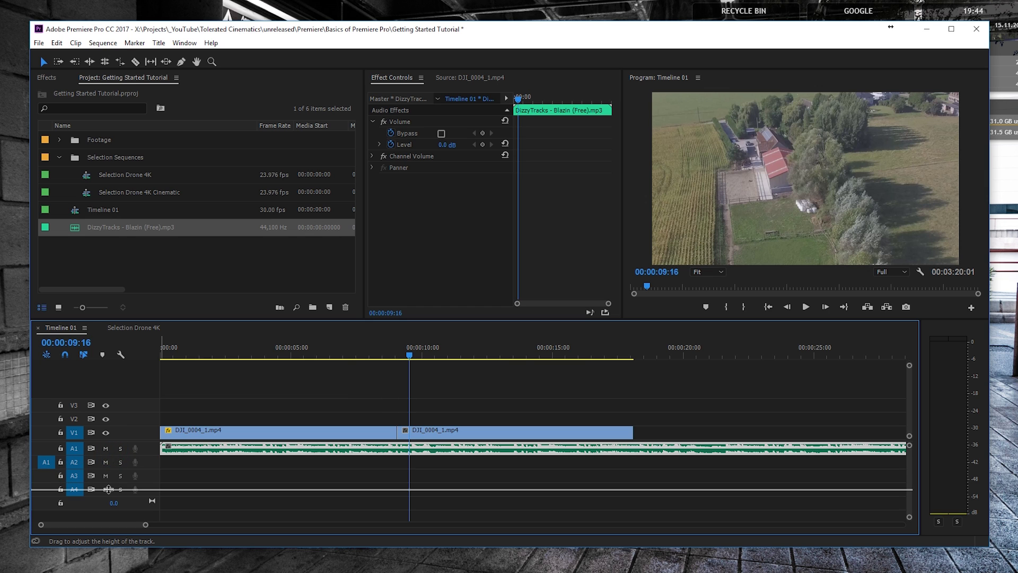
{"action": "double_click", "coordinate": [95, 449]}
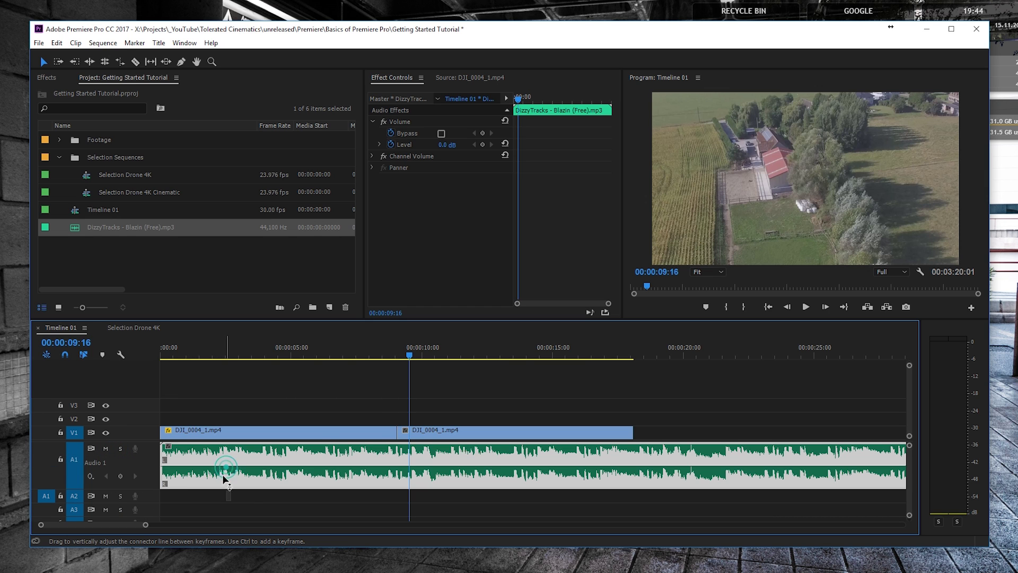
{"action": "left_click_drag", "start_coordinate": [223, 479], "coordinate": [237, 463]}
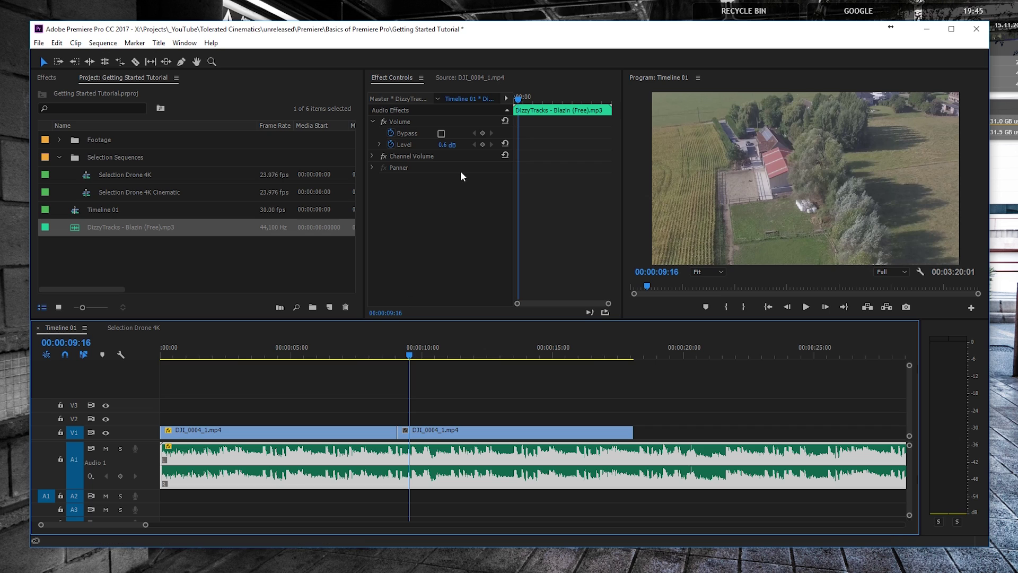
Set the music's Level to 0.0 dB and turn off its animation, deleting the keyframes.
{"action": "left_click", "coordinate": [447, 144]}
{"action": "type", "text": "0"}
{"action": "key", "text": "Return"}
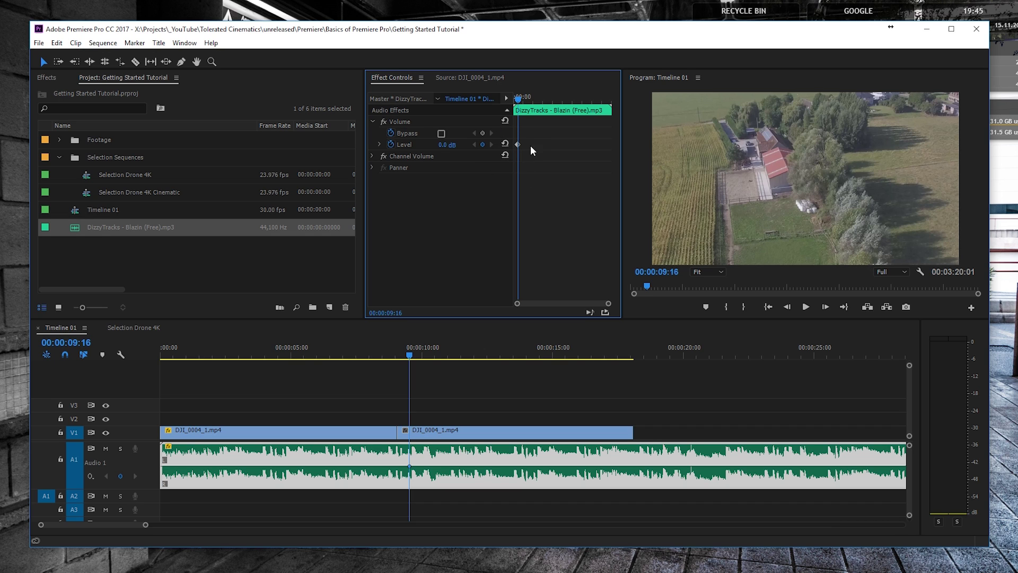
{"action": "left_click", "coordinate": [392, 142]}
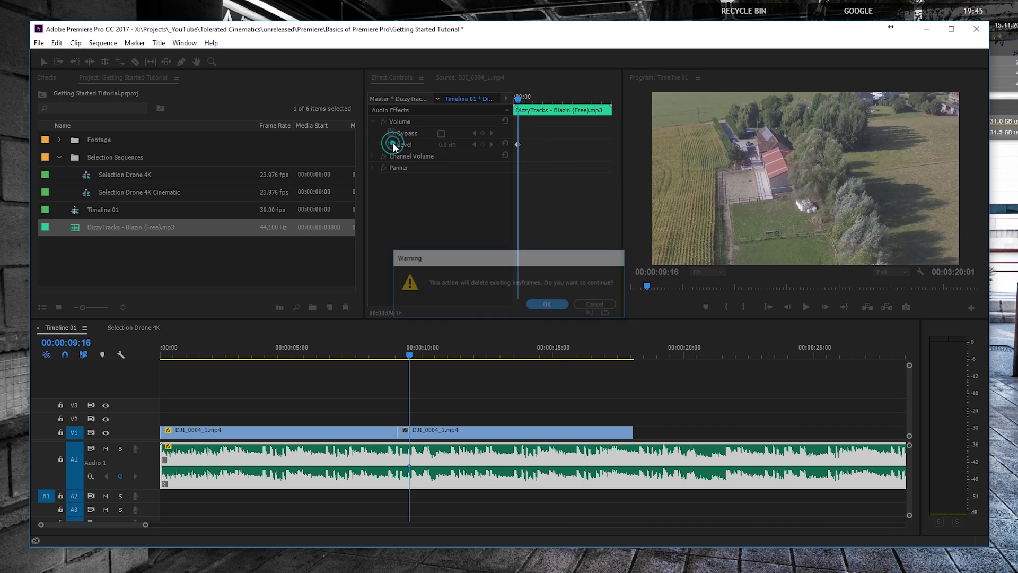
{"action": "left_click", "coordinate": [554, 307]}
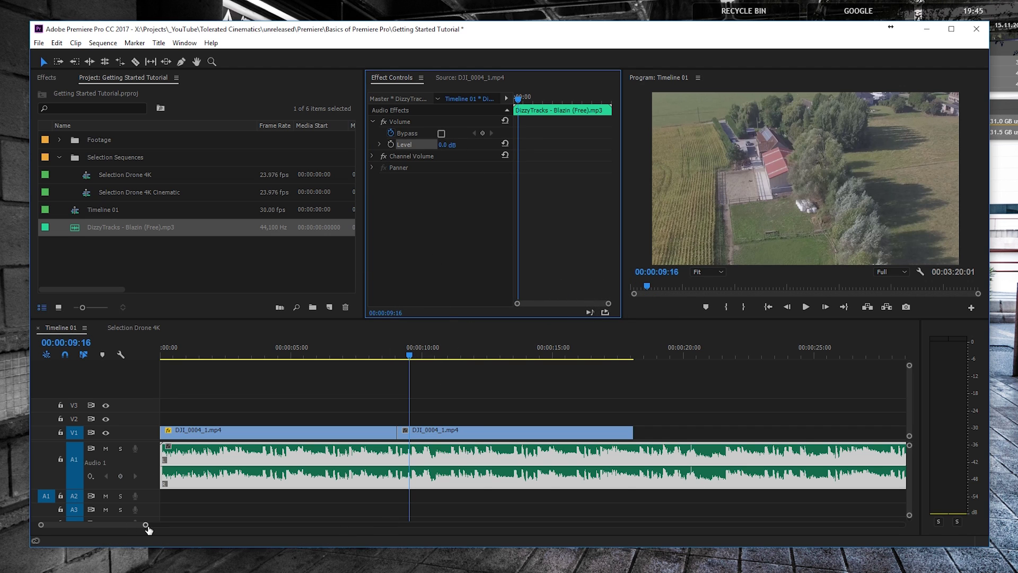
Zoom out to show all clips and mute the Audio 1 music track.
{"action": "left_click_drag", "start_coordinate": [145, 525], "coordinate": [232, 524]}
{"action": "left_click", "coordinate": [189, 346]}
{"action": "left_click_drag", "start_coordinate": [190, 345], "coordinate": [115, 456]}
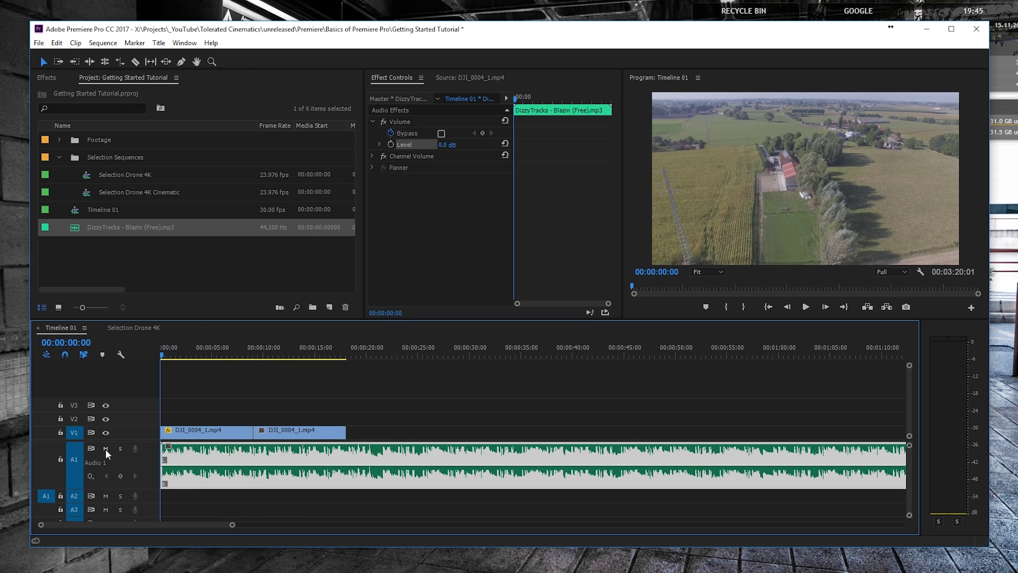
{"action": "left_click", "coordinate": [106, 449]}
{"action": "mouse_move", "coordinate": [240, 354]}
{"action": "left_mouse_down"}
{"action": "mouse_move", "coordinate": [200, 365]}
{"action": "mouse_move", "coordinate": [224, 357]}
{"action": "left_mouse_up"}
{"action": "left_click", "coordinate": [218, 353]}
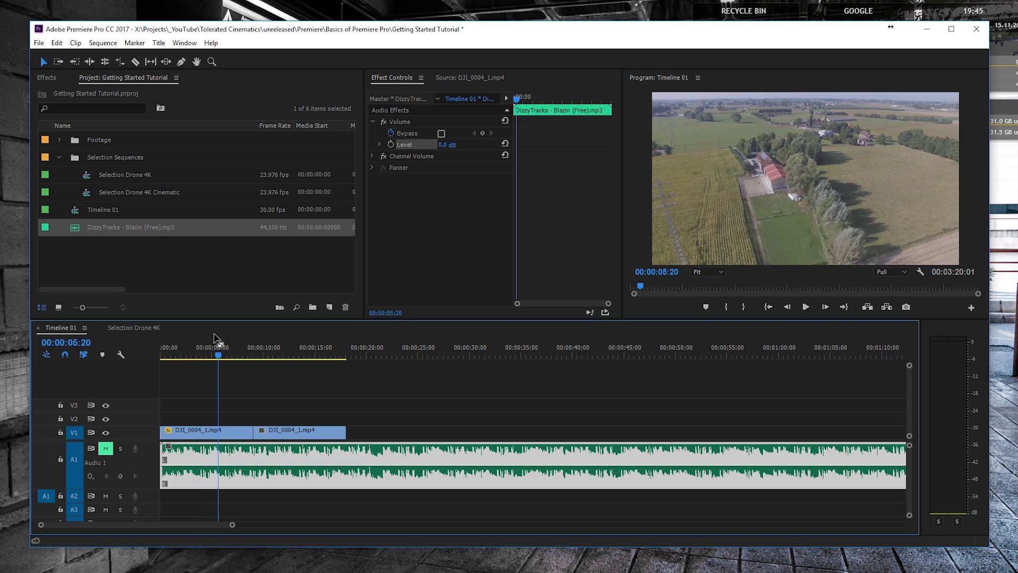
Play back the sequence and park the playhead at 00:00:06:10.
{"action": "left_click_drag", "start_coordinate": [232, 525], "coordinate": [168, 536]}
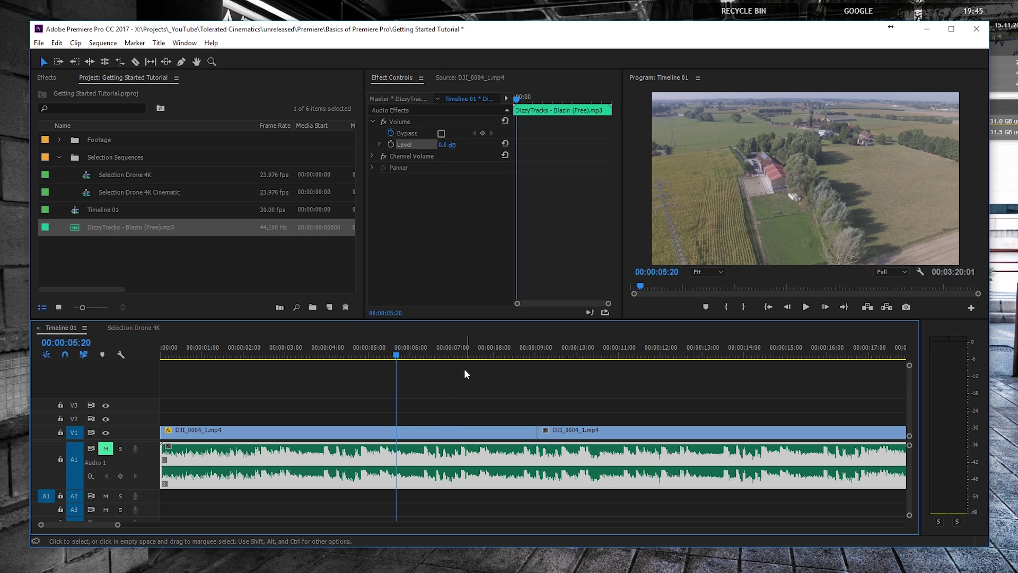
{"action": "left_click", "coordinate": [436, 409]}
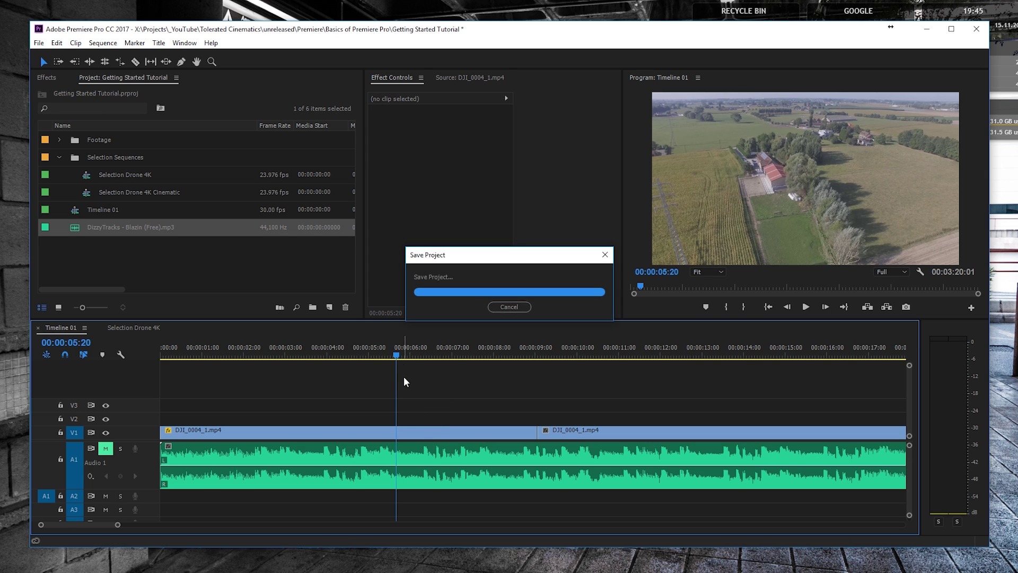
{"action": "key", "text": "space"}
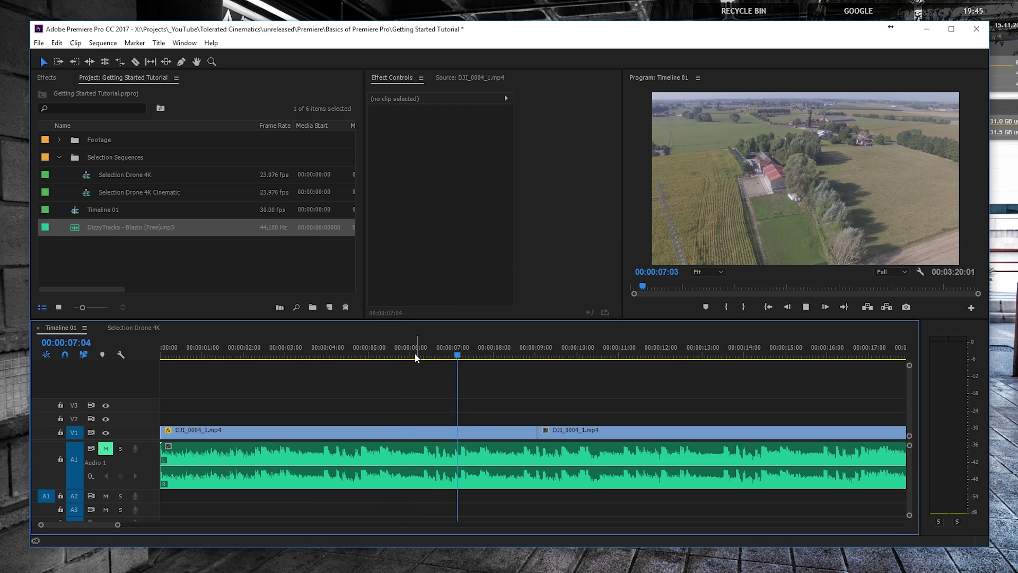
{"action": "left_click", "coordinate": [395, 352]}
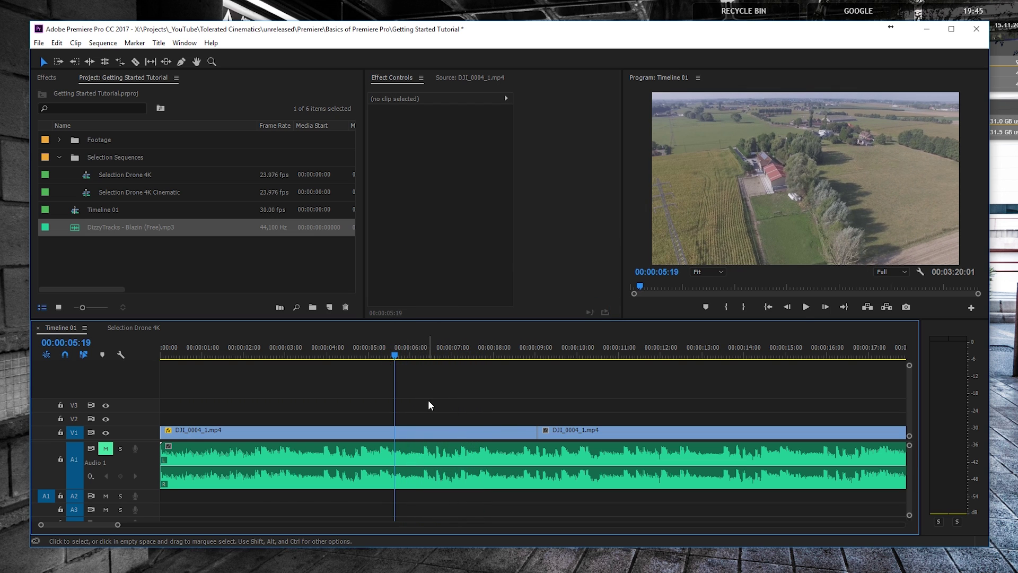
{"action": "left_click", "coordinate": [423, 454]}
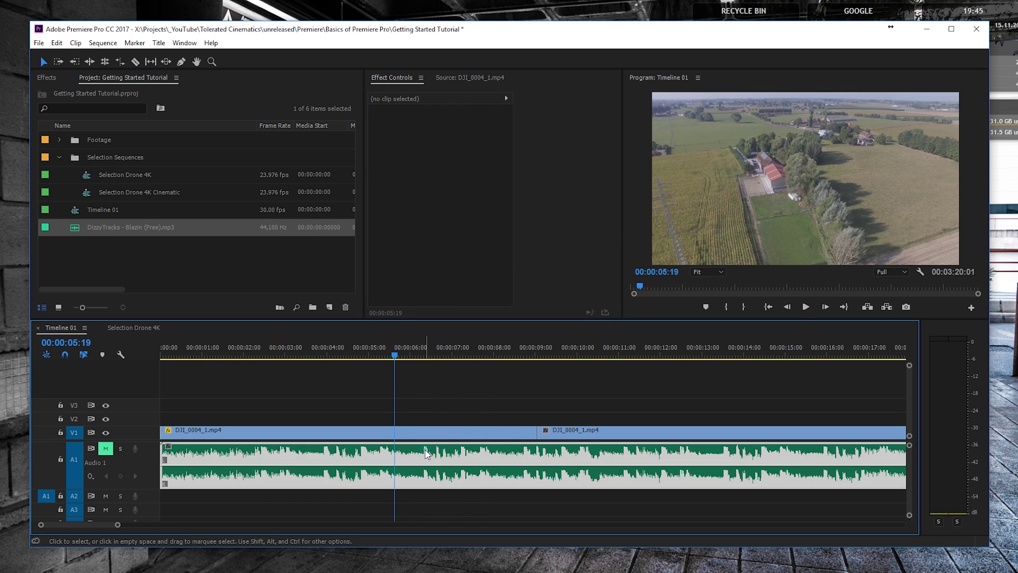
{"action": "left_click", "coordinate": [423, 354]}
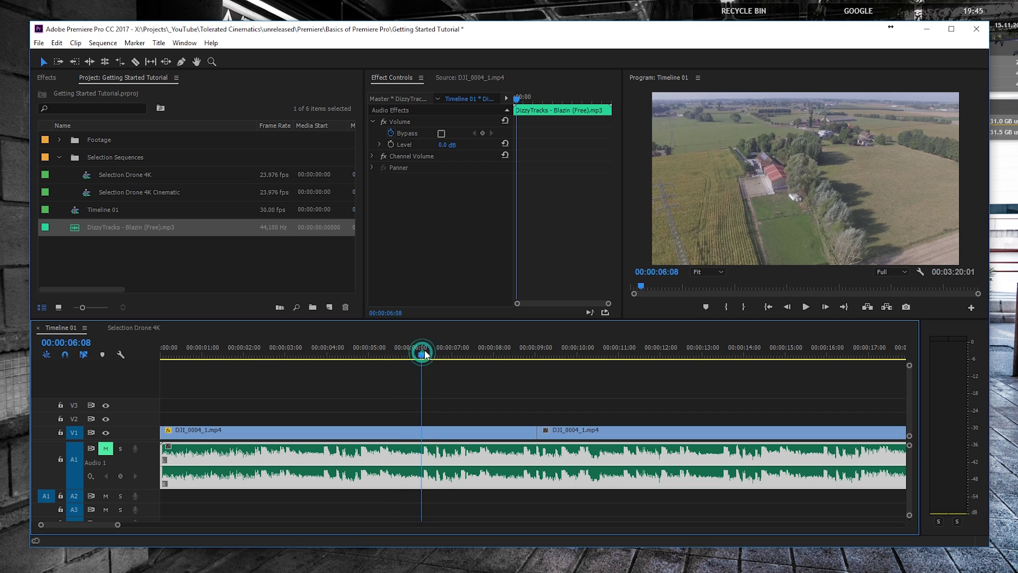
{"action": "left_click", "coordinate": [646, 432]}
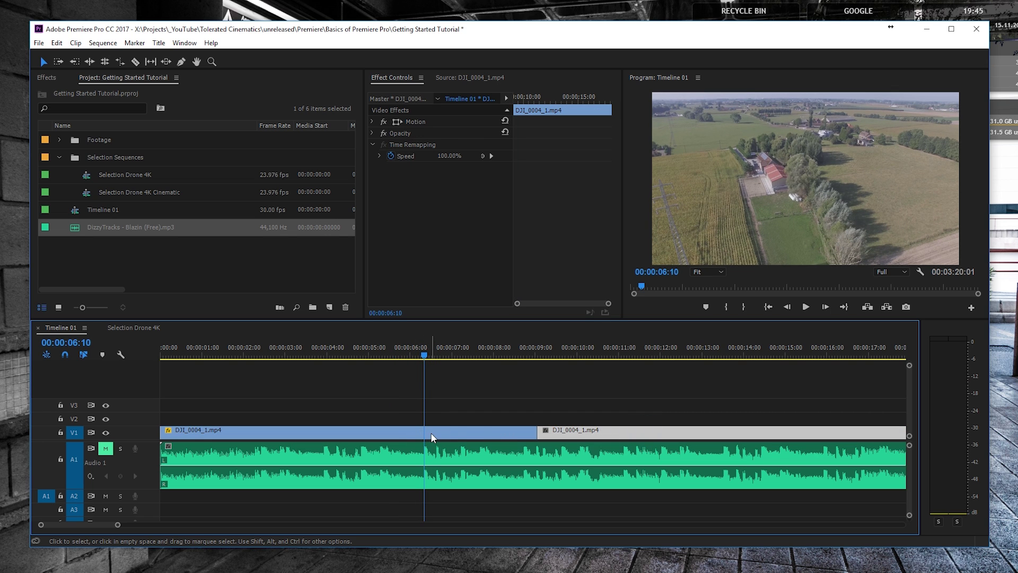
{"action": "key", "text": "ctrl+z"}
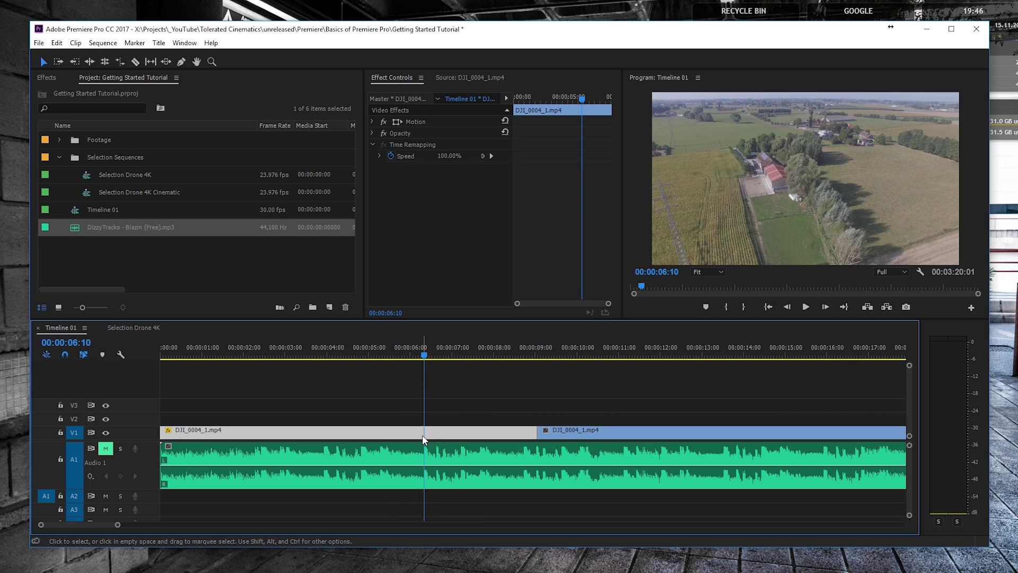
Razor the drone clip at 00:00:06:10 and ripple-delete the middle piece.
{"action": "key", "text": "c"}
{"action": "left_click", "coordinate": [427, 432]}
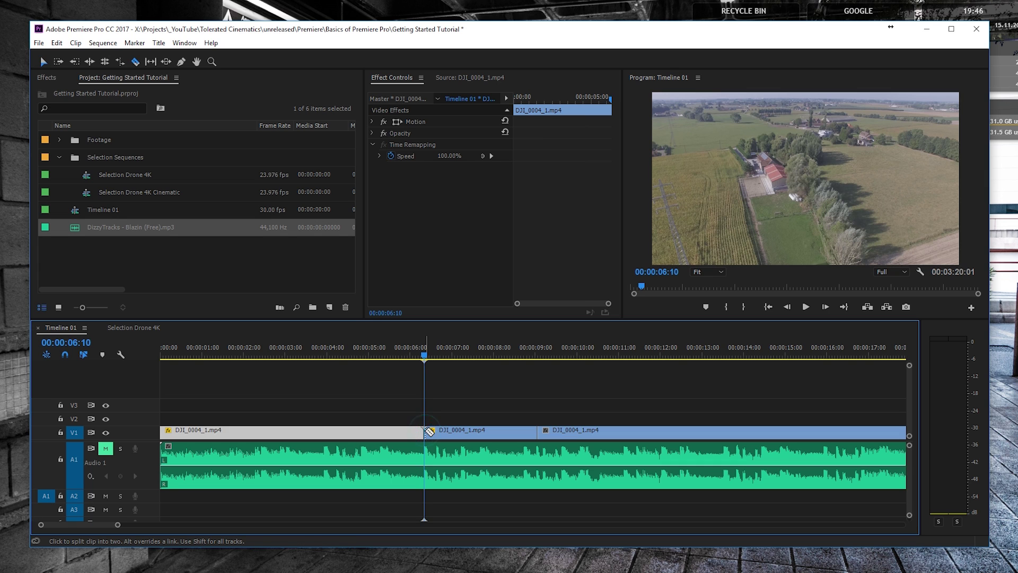
{"action": "key", "text": "v"}
{"action": "left_click", "coordinate": [452, 429]}
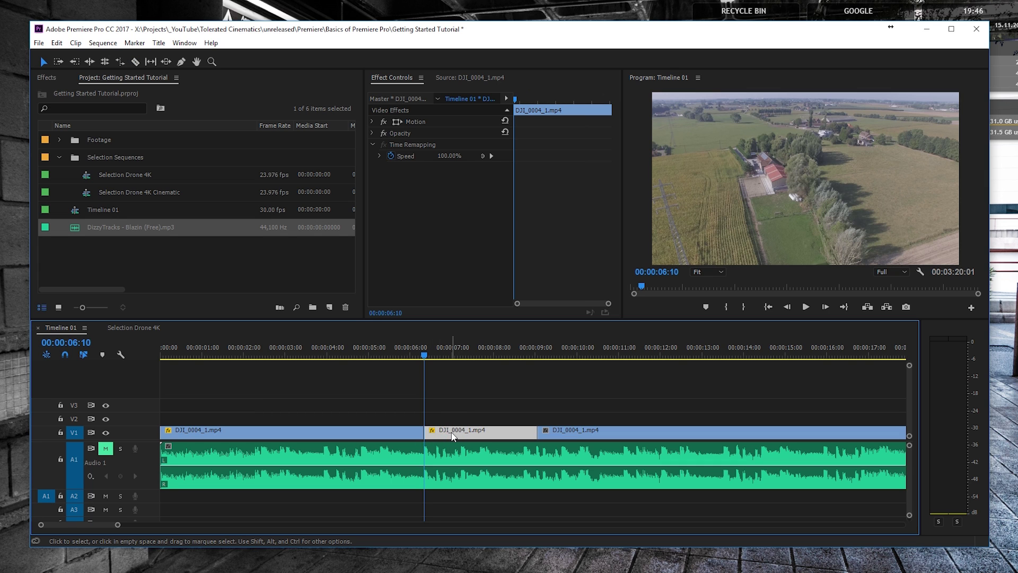
{"action": "key", "text": "shift+Delete"}
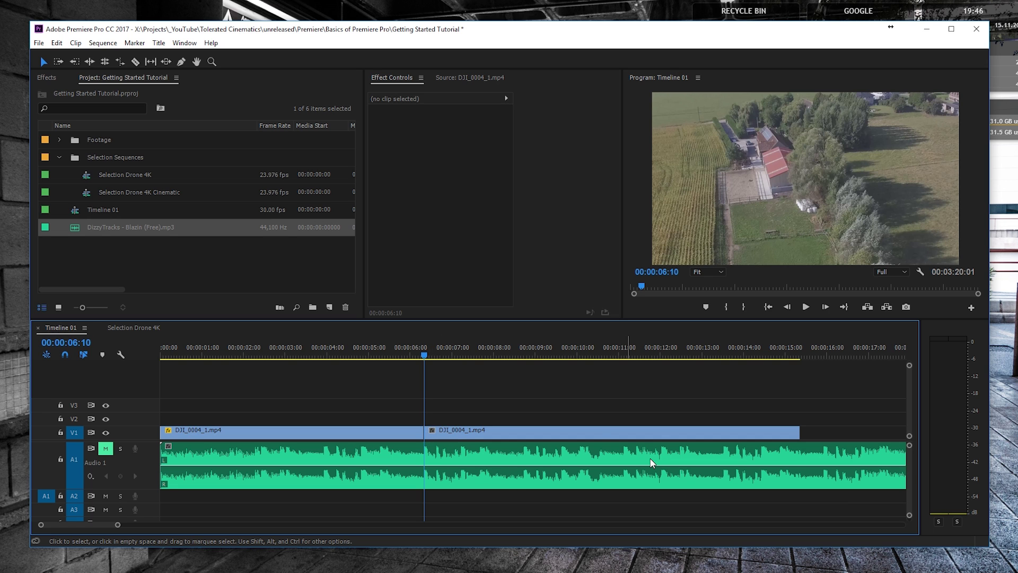
{"action": "left_click", "coordinate": [439, 432]}
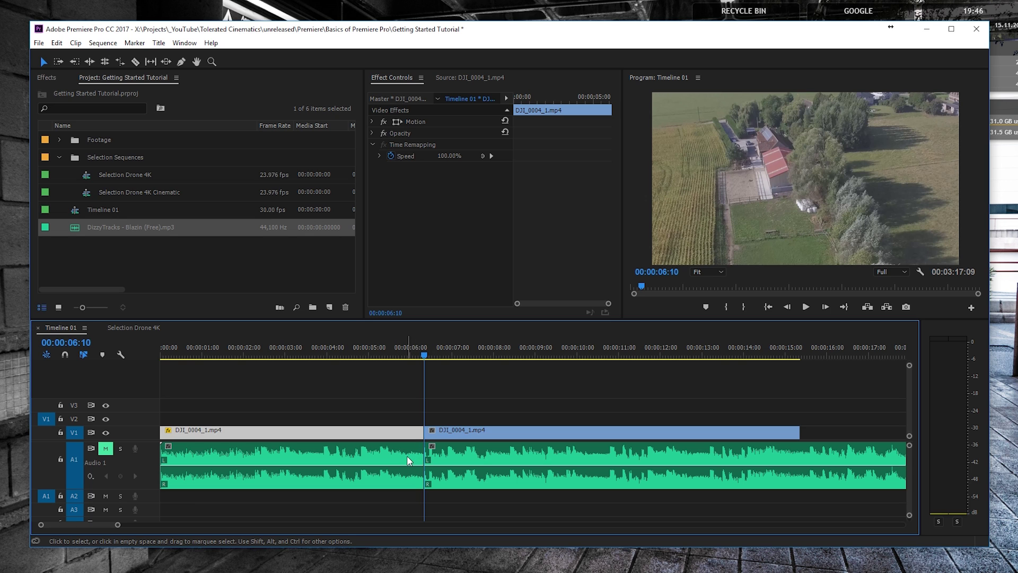
Undo the ripple delete to restore both uncut drone clips, and lock the Audio 1 music track.
{"action": "key", "text": "ctrl+z"}
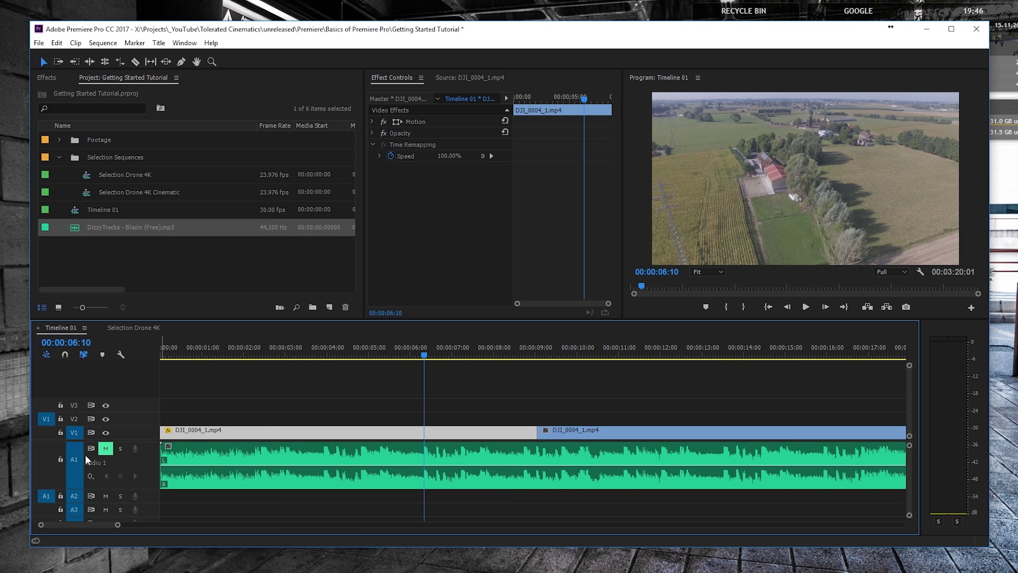
{"action": "left_click", "coordinate": [370, 457]}
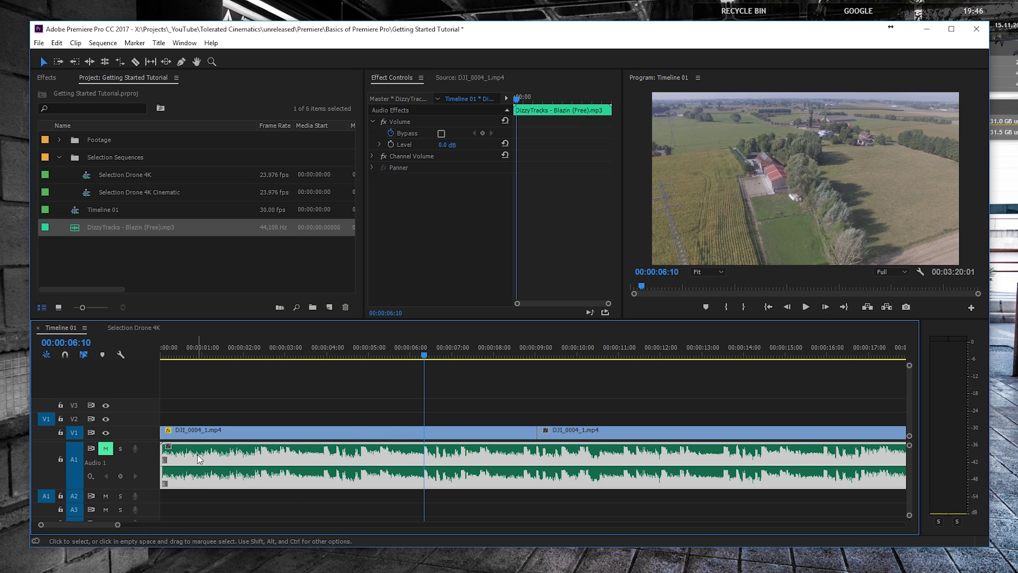
{"action": "left_click", "coordinate": [612, 453]}
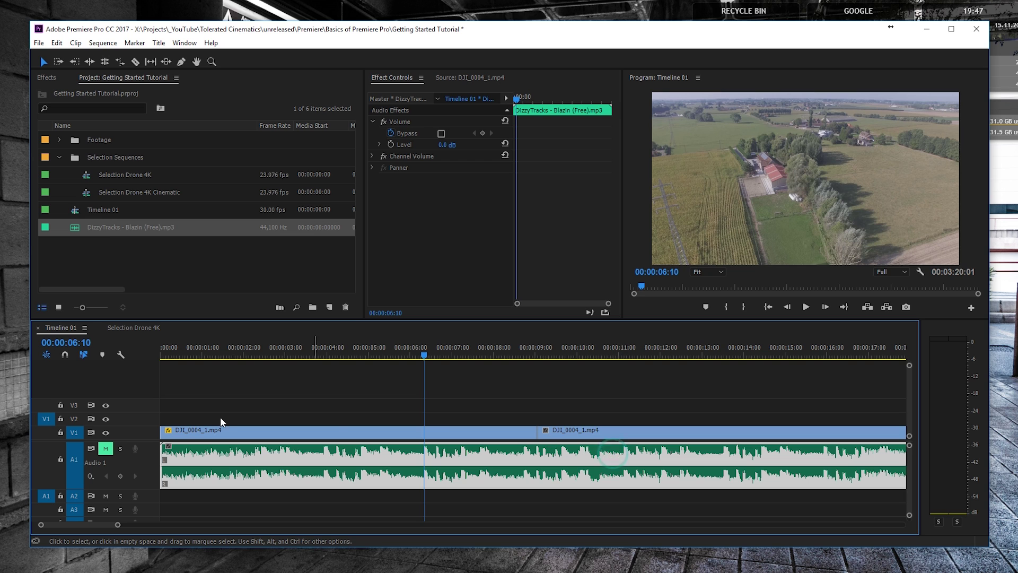
{"action": "left_click", "coordinate": [60, 458]}
{"action": "left_click", "coordinate": [424, 435]}
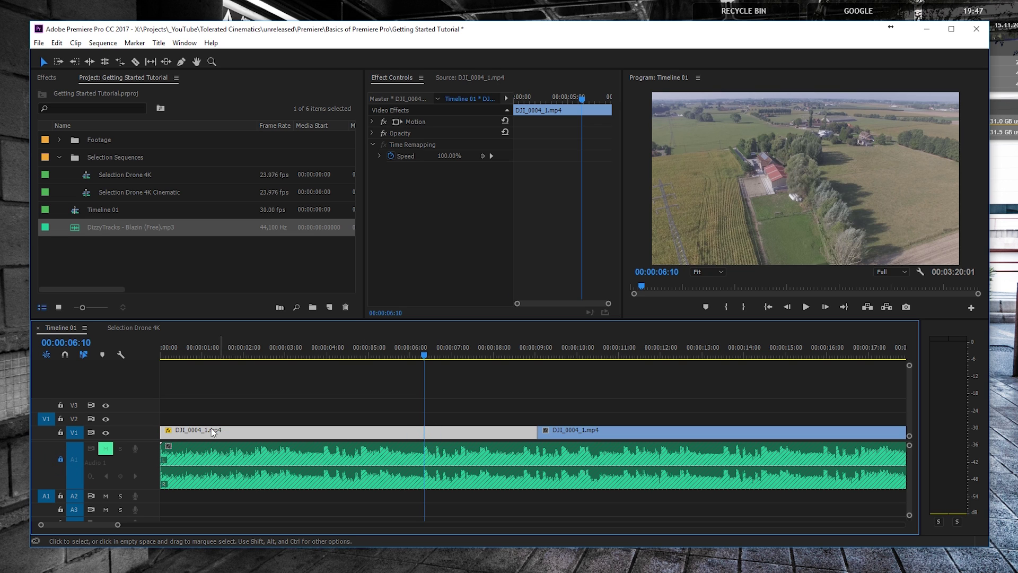
Ripple-trim the first clip's end to 00:00:06:10 and the second clip's start to 00:00:08:00.
{"action": "key", "text": "w"}
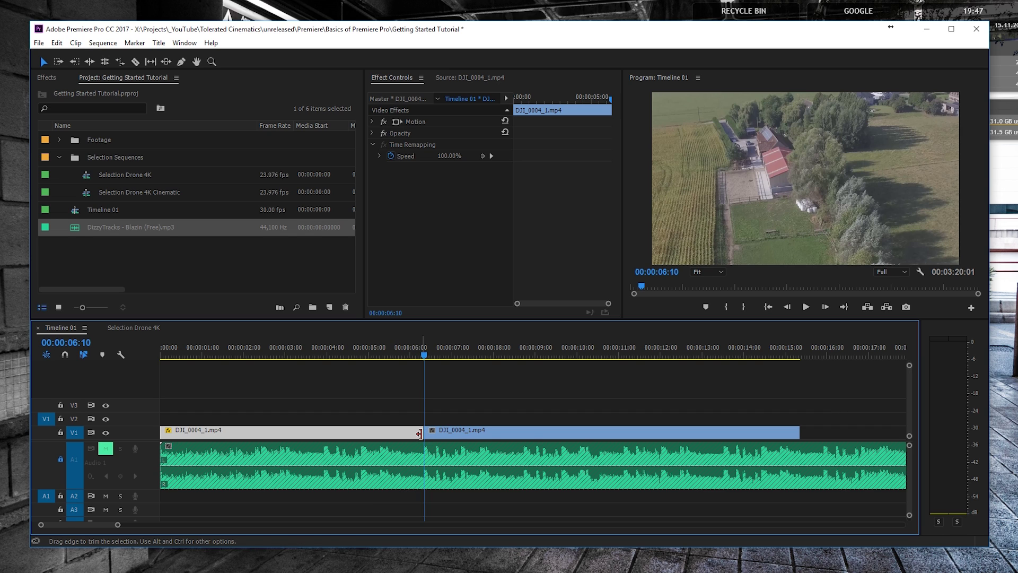
{"action": "left_click", "coordinate": [490, 438]}
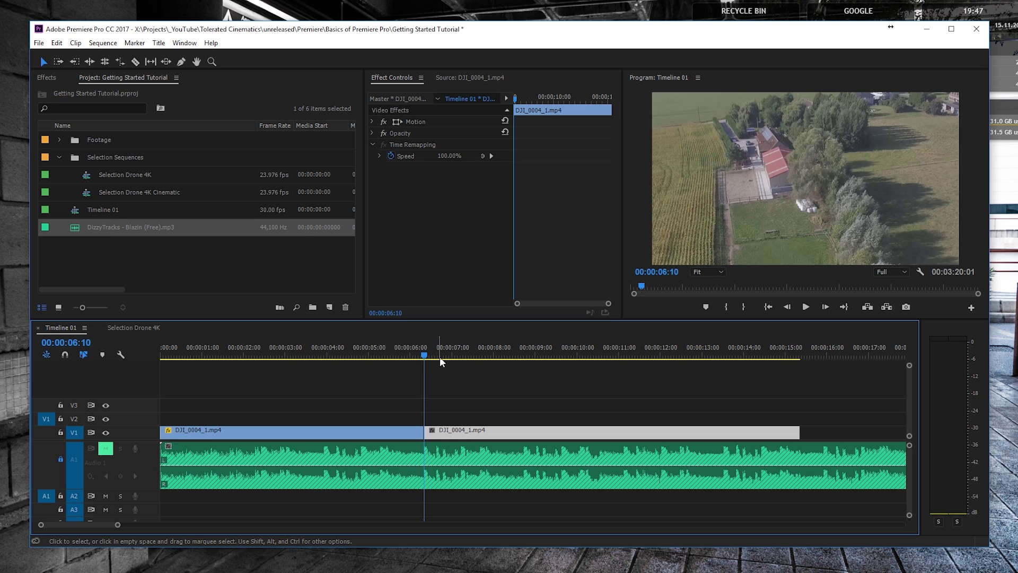
{"action": "left_click_drag", "start_coordinate": [444, 355], "coordinate": [494, 364]}
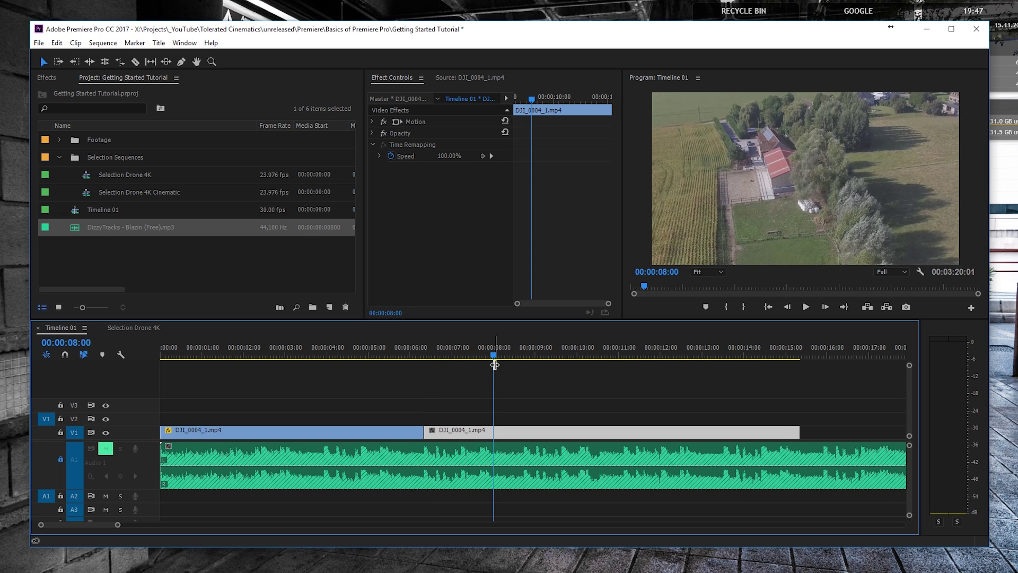
{"action": "key", "text": "ctrl+z"}
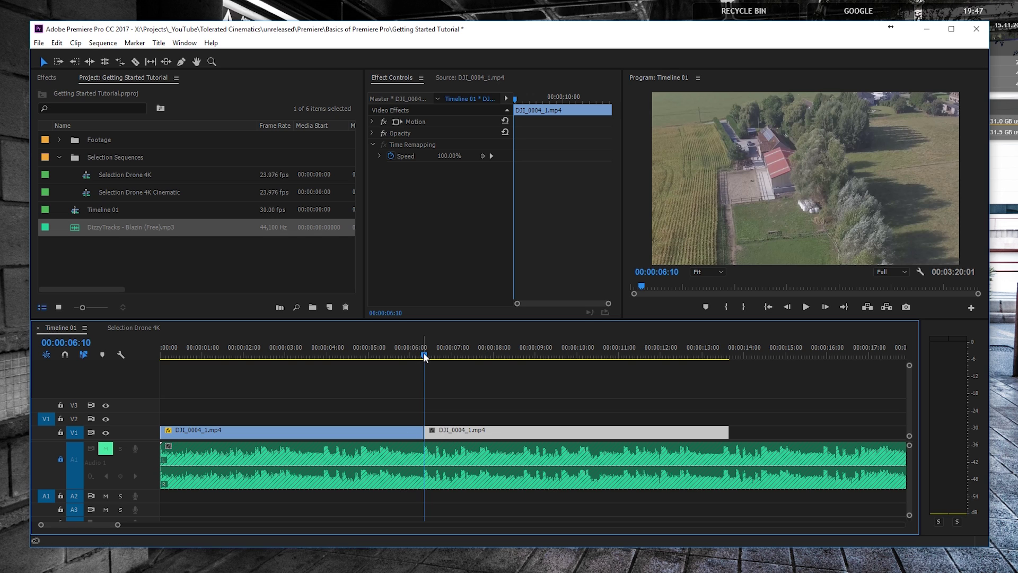
Play the sequence from the start to review the trims.
{"action": "left_click_drag", "start_coordinate": [424, 355], "coordinate": [381, 354]}
{"action": "key", "text": "Home"}
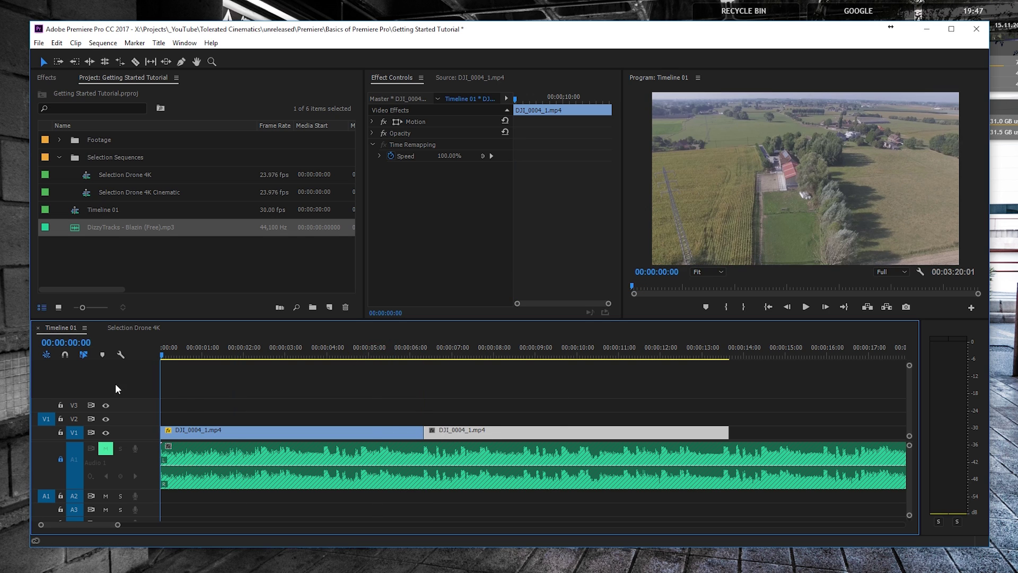
{"action": "key", "text": "space"}
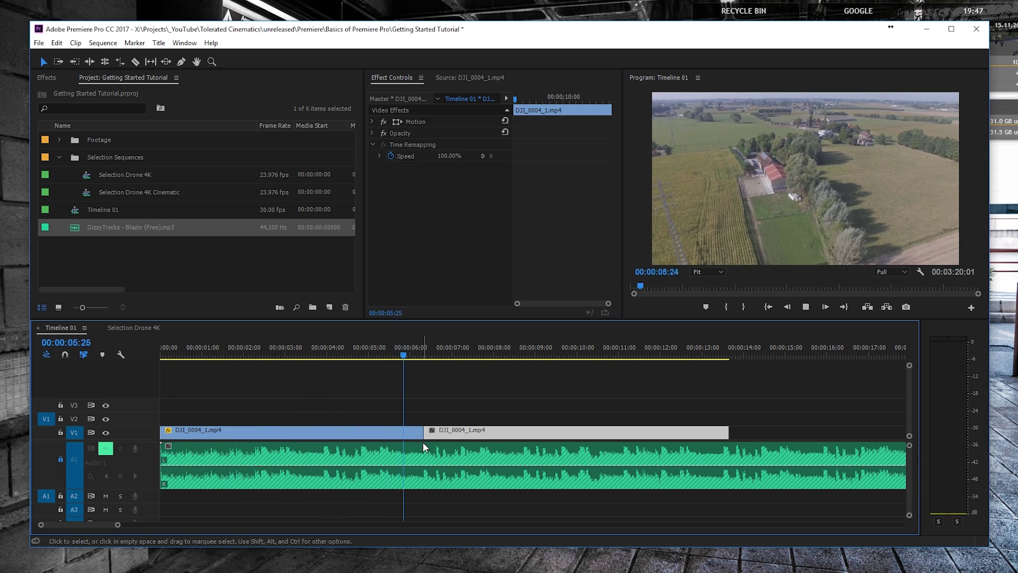
{"action": "key", "text": "space"}
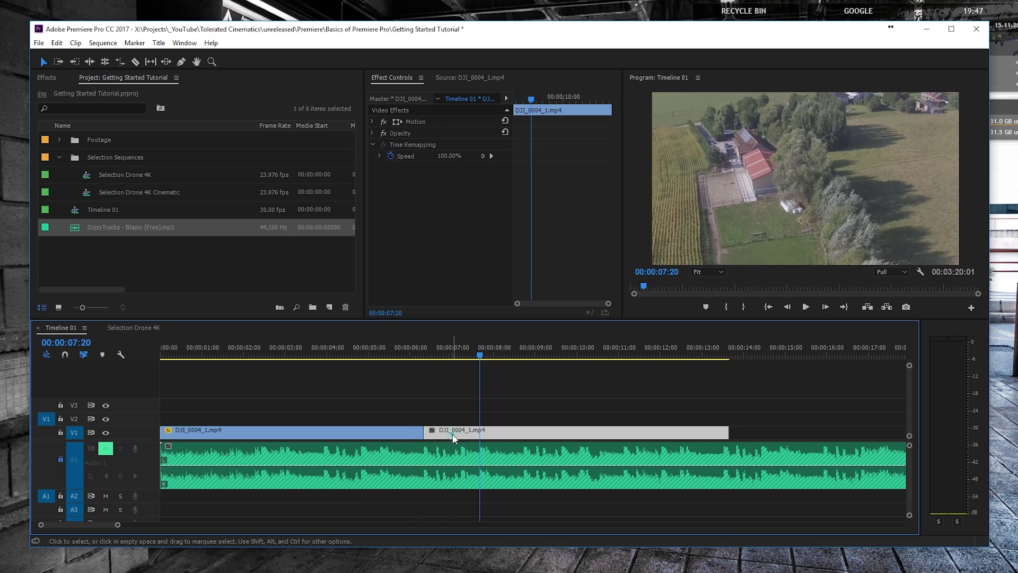
Set the second drone clip's Motion Scale to 54 and Rotation to 2°.
{"action": "left_click", "coordinate": [372, 121]}
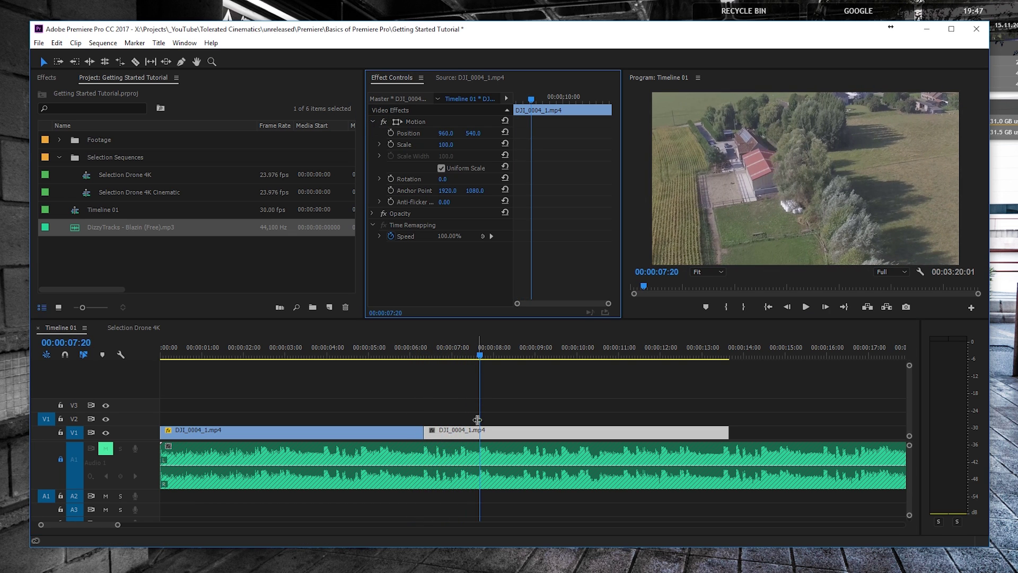
{"action": "left_click", "coordinate": [450, 145]}
{"action": "key", "text": "Return"}
{"action": "left_click_drag", "start_coordinate": [452, 146], "coordinate": [456, 147]}
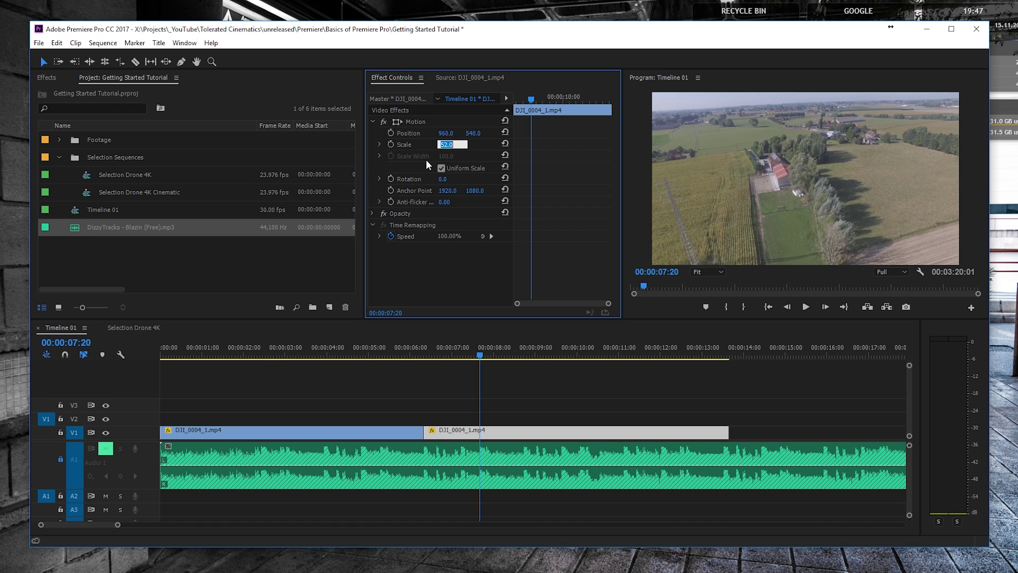
{"action": "left_click", "coordinate": [441, 178]}
{"action": "type", "text": "2"}
{"action": "key", "text": "Return"}
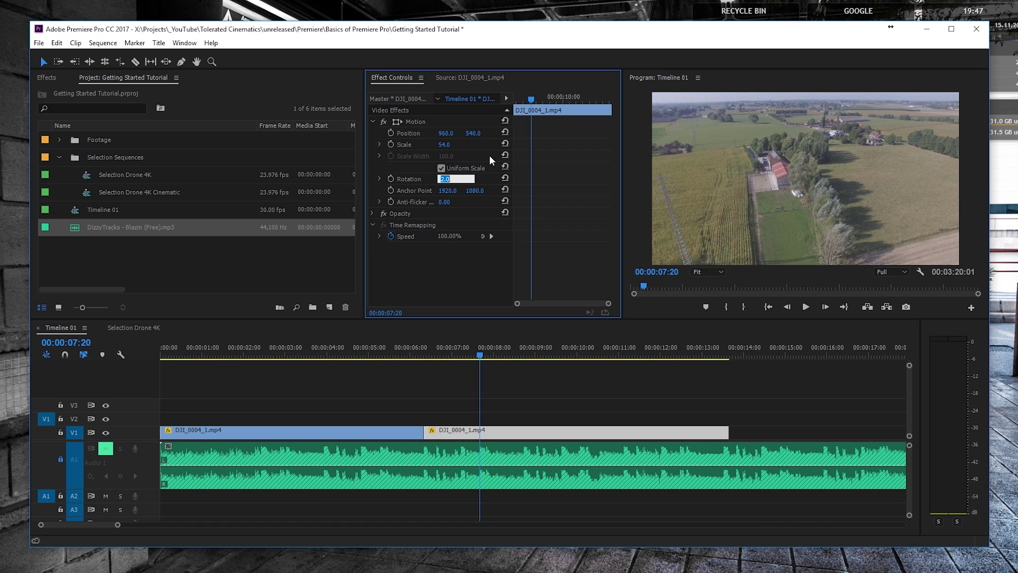
Zoom the timeline to show both clips and pull down the first clip's opacity level.
{"action": "mouse_move", "coordinate": [478, 350]}
{"action": "left_mouse_down"}
{"action": "mouse_move", "coordinate": [385, 361]}
{"action": "mouse_move", "coordinate": [473, 365]}
{"action": "left_mouse_up"}
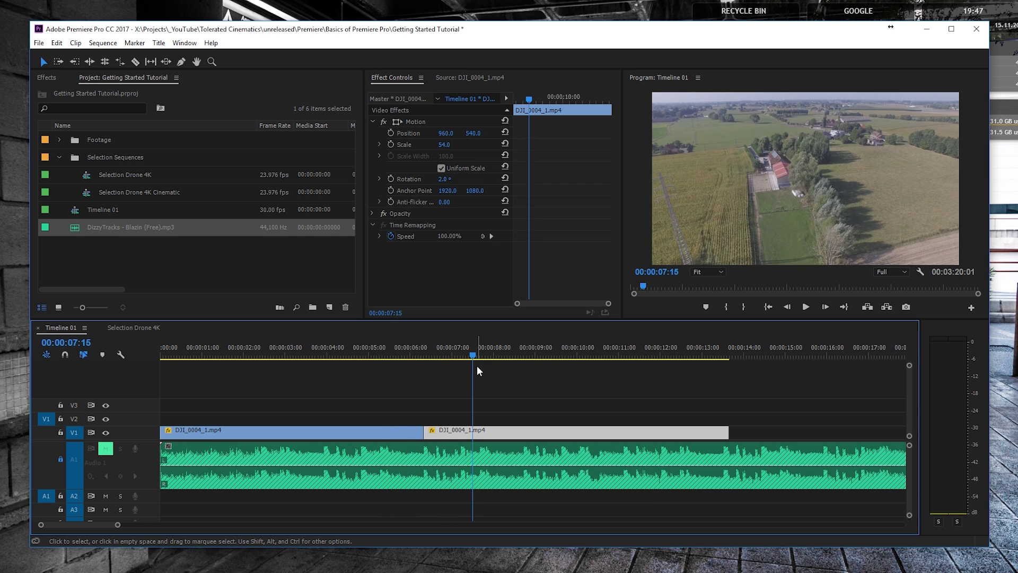
{"action": "key", "text": "minus"}
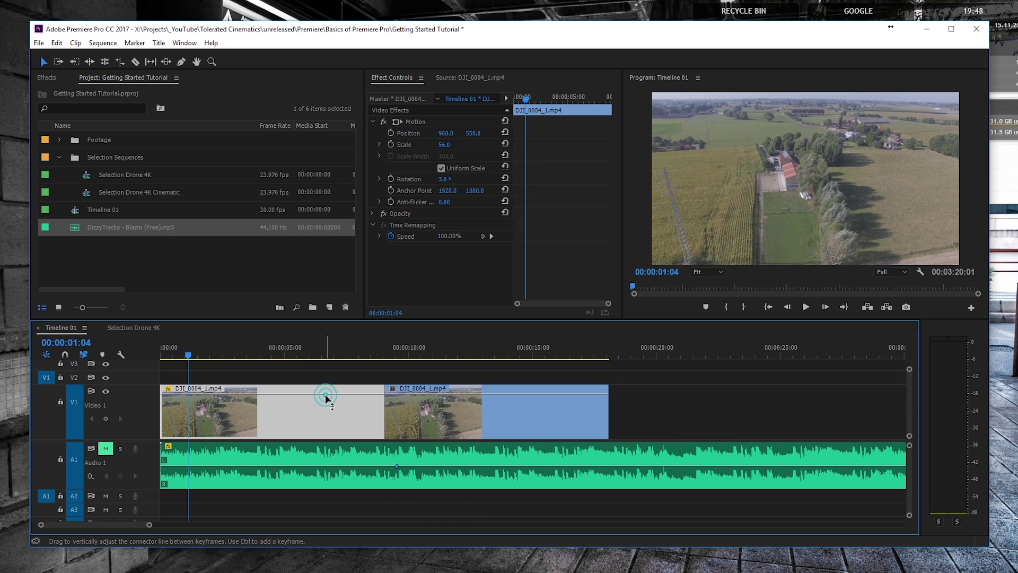
{"action": "left_click_drag", "start_coordinate": [325, 393], "coordinate": [303, 414]}
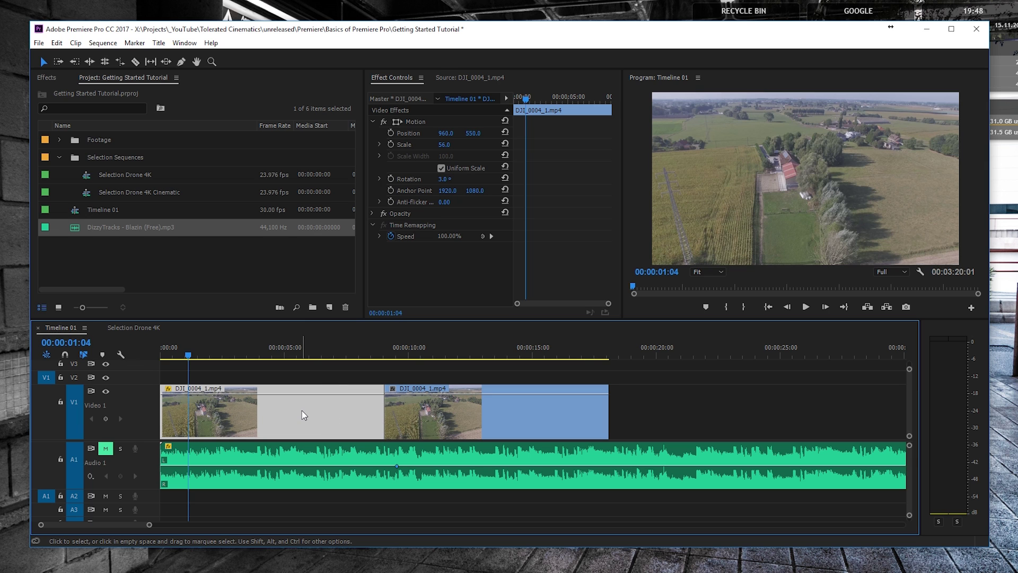
{"action": "key", "text": "minus"}
{"action": "key", "text": "minus"}
{"action": "key", "text": "minus"}
{"action": "key", "text": "minus"}
{"action": "key", "text": "minus"}
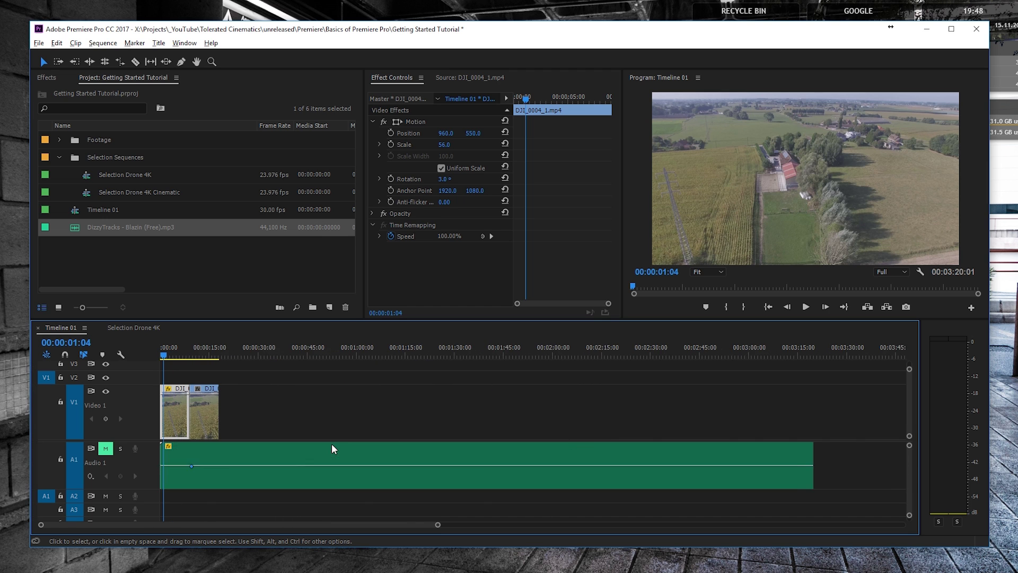
{"action": "scroll", "coordinate": [331, 444], "scroll_direction": "down", "scroll_amount": 1, "text": "alt"}
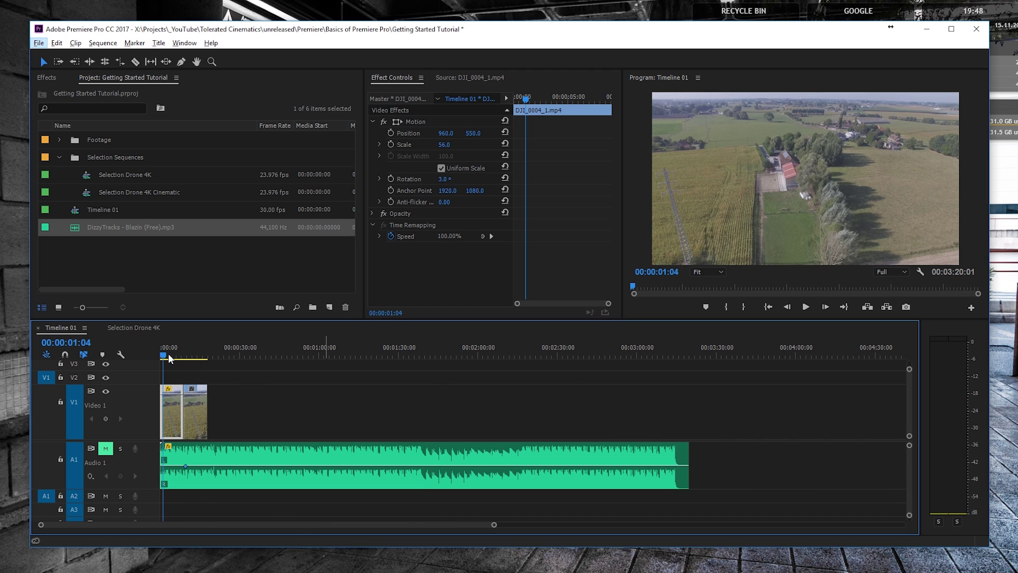
{"action": "key", "text": "equal"}
{"action": "key", "text": "equal"}
{"action": "key", "text": "equal"}
{"action": "key", "text": "equal"}
{"action": "left_click", "coordinate": [192, 377]}
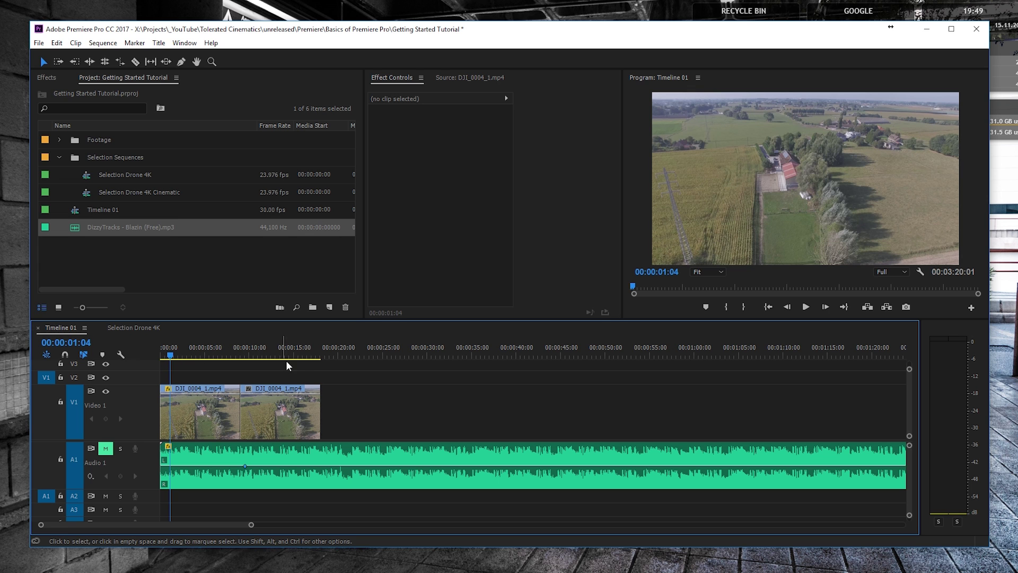
{"action": "key", "text": "ctrl+a"}
{"action": "key", "text": "equal"}
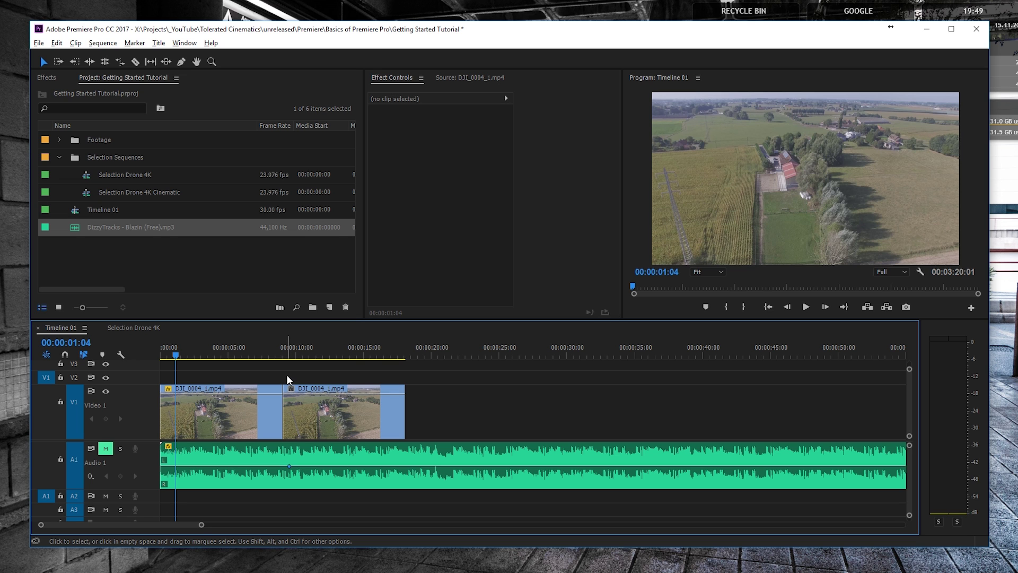
{"action": "key", "text": "space"}
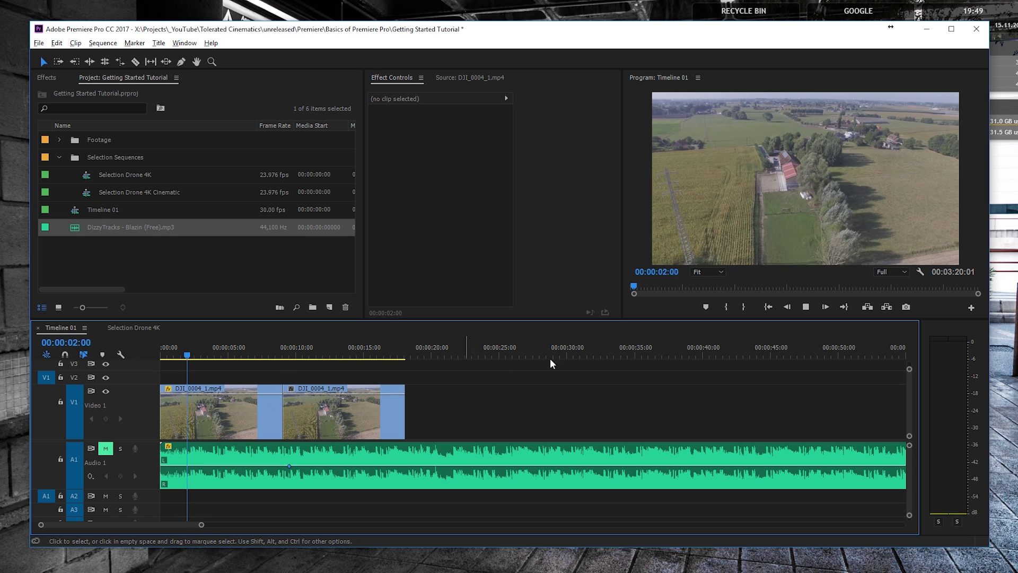
{"action": "left_click", "coordinate": [243, 354]}
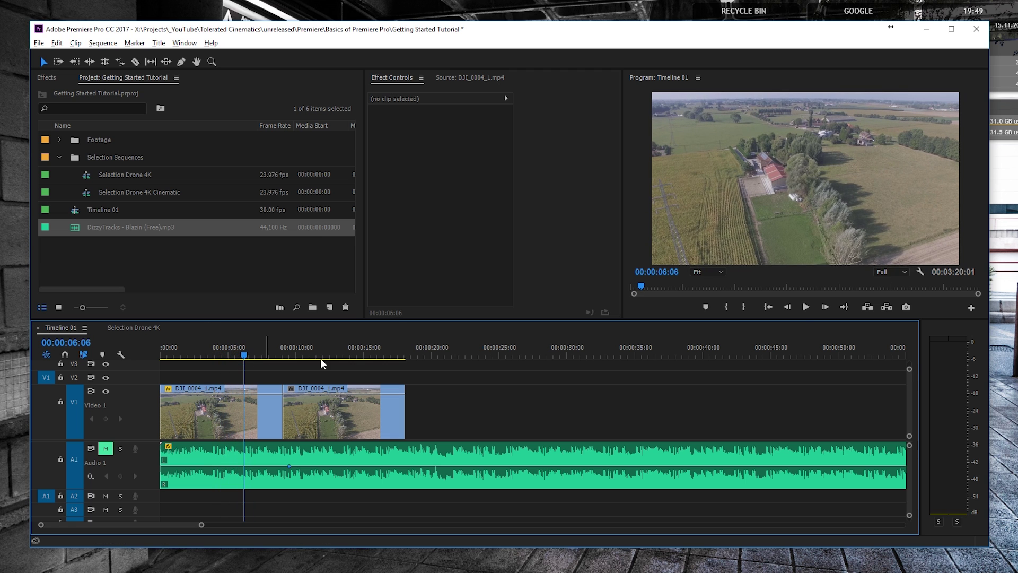
Render Timeline 01 from In to Out, then stop playback near 6 seconds.
{"action": "left_click", "coordinate": [101, 44]}
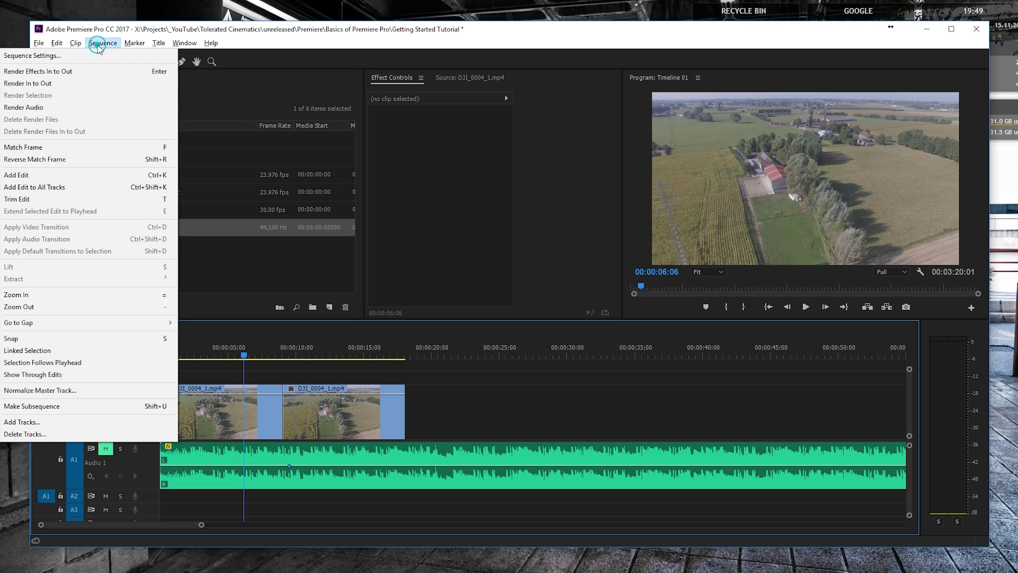
{"action": "left_click", "coordinate": [29, 83]}
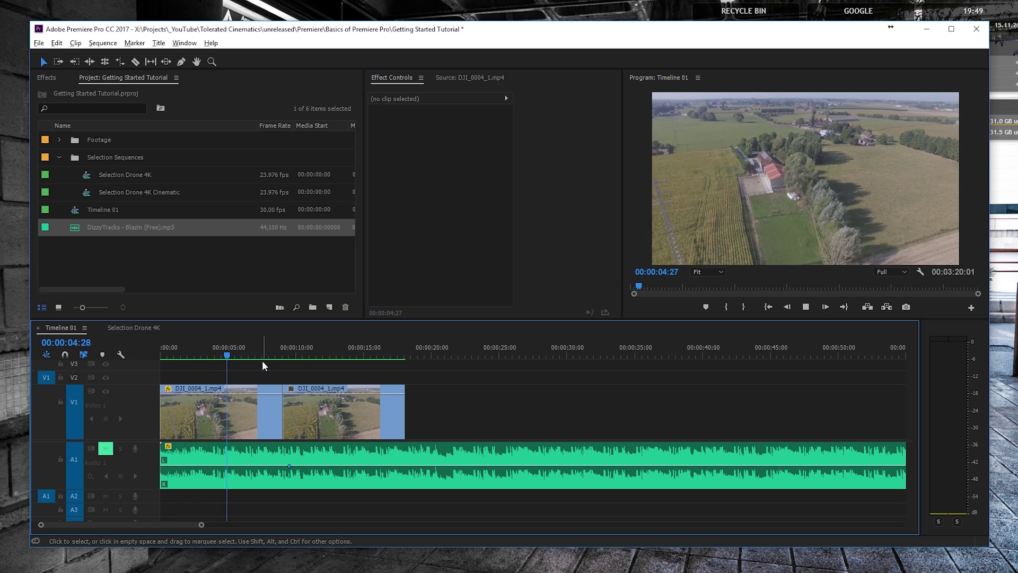
{"action": "left_click", "coordinate": [249, 355]}
Apply Video Effects > Color Correction > Color Balance (HLS) to the first drone clip.
{"action": "left_click", "coordinate": [48, 78]}
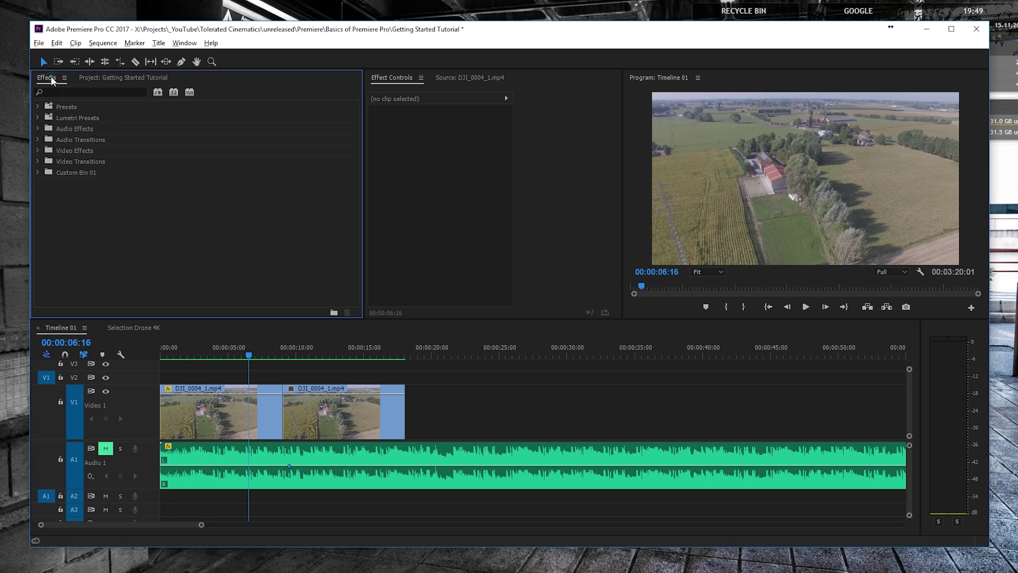
{"action": "left_click", "coordinate": [37, 150]}
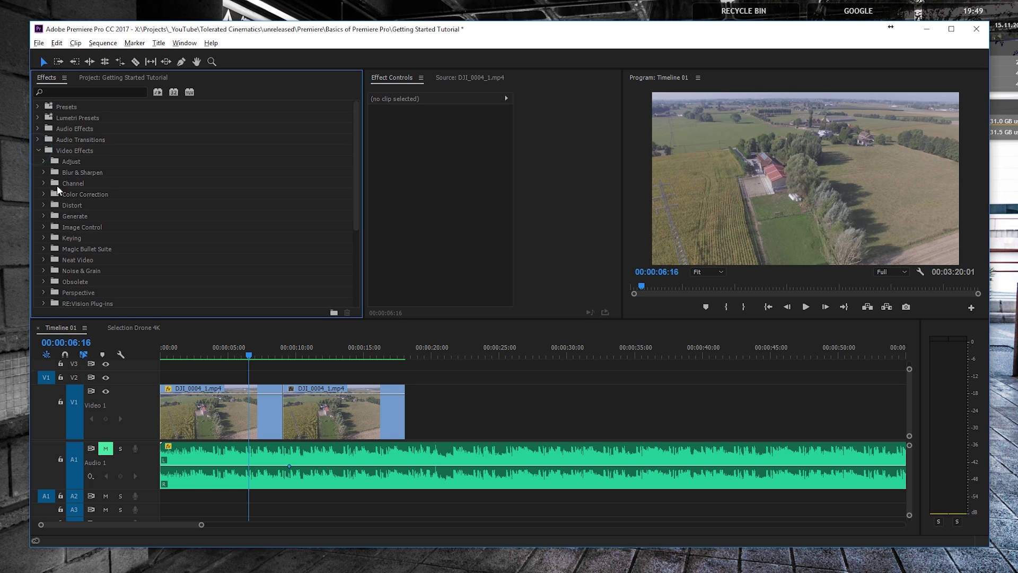
{"action": "left_click", "coordinate": [44, 194]}
{"action": "left_click_drag", "start_coordinate": [95, 226], "coordinate": [226, 418]}
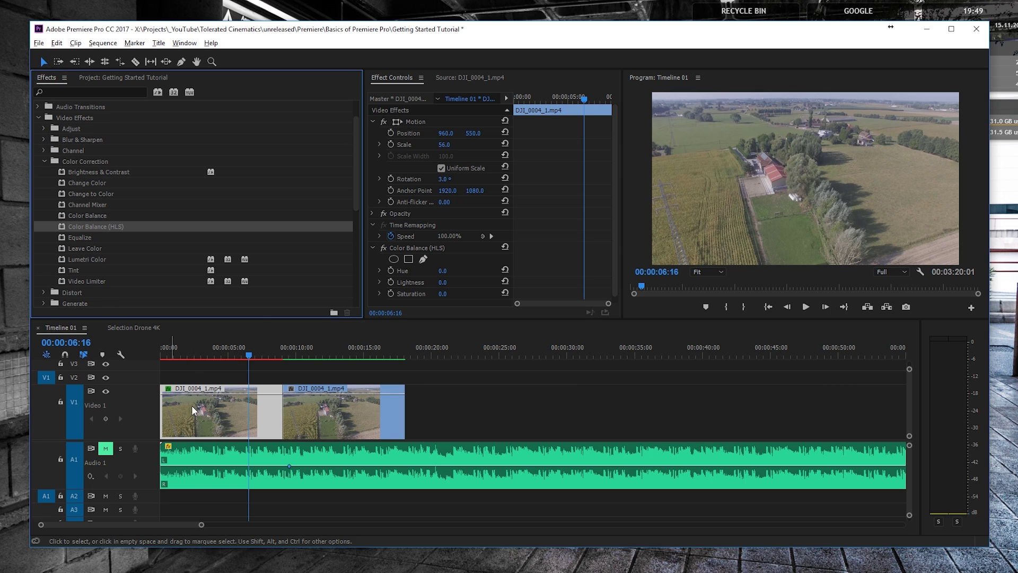
Render the sequence In to Out again and stop playback.
{"action": "left_click", "coordinate": [102, 43]}
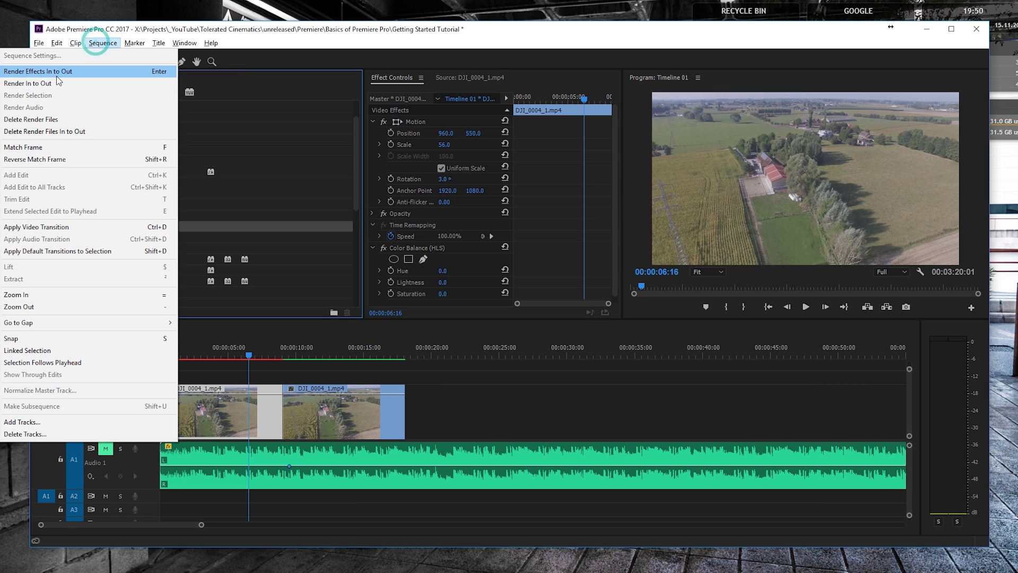
{"action": "left_click", "coordinate": [46, 85]}
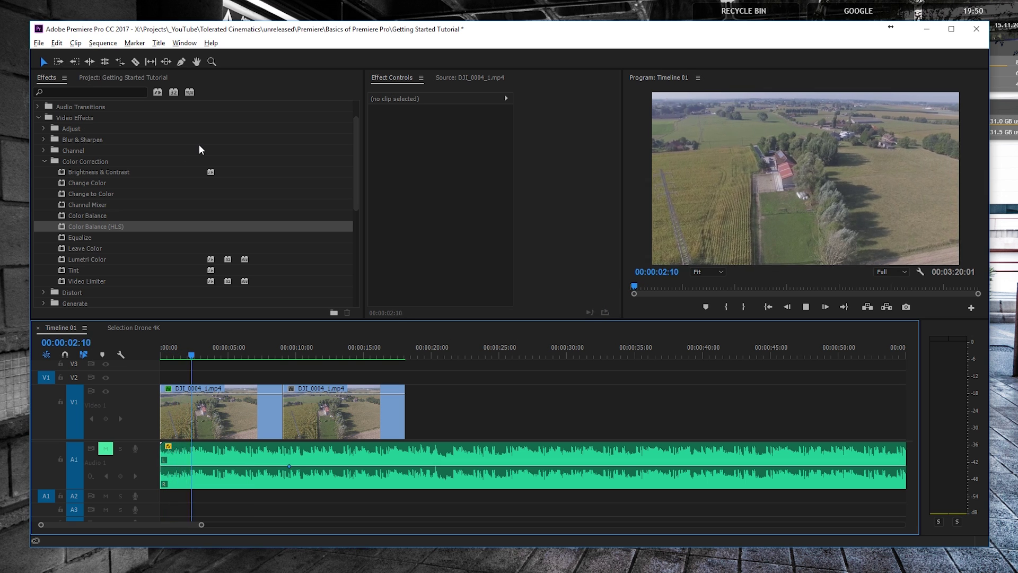
{"action": "left_click", "coordinate": [217, 351]}
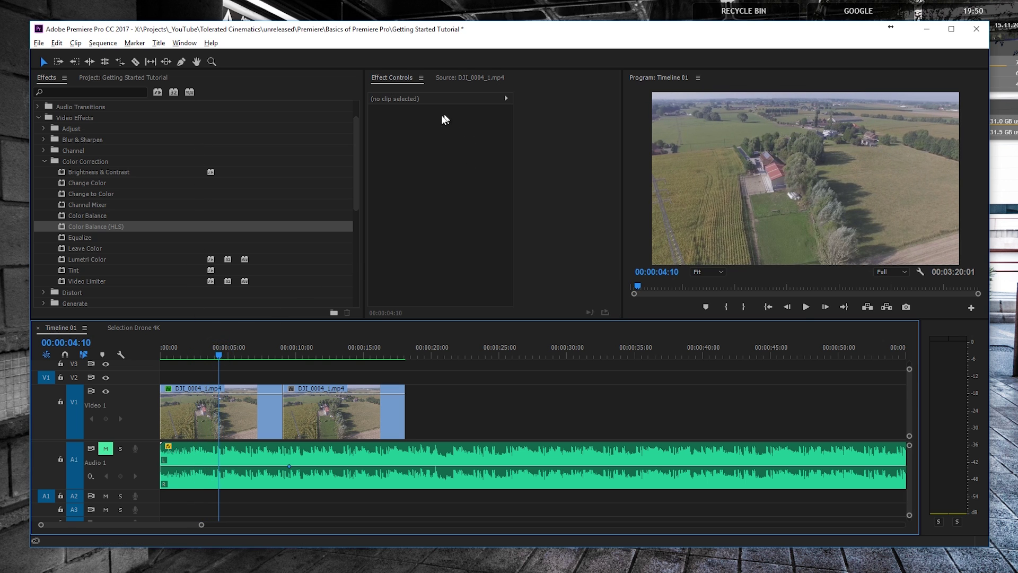
Delete the Color Balance (HLS) effect from the first drone clip.
{"action": "left_click", "coordinate": [202, 415]}
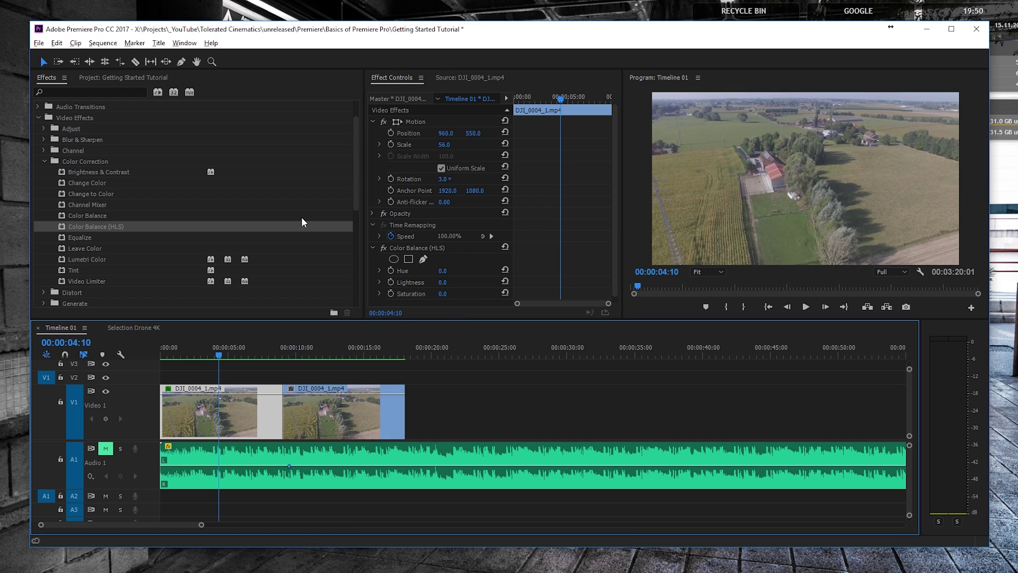
{"action": "left_click", "coordinate": [373, 122]}
{"action": "left_click", "coordinate": [372, 143]}
{"action": "left_click", "coordinate": [409, 155]}
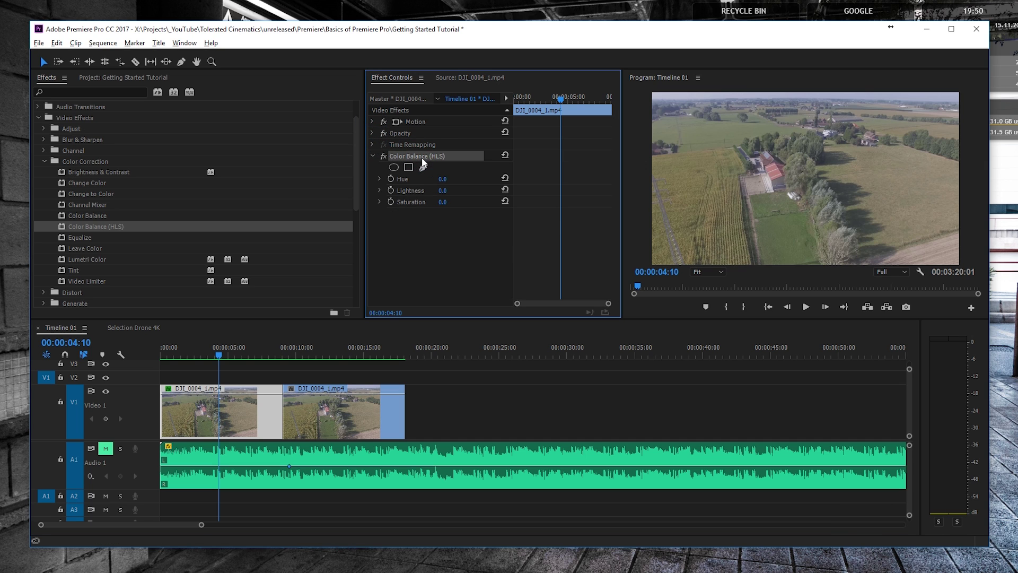
{"action": "key", "text": "Delete"}
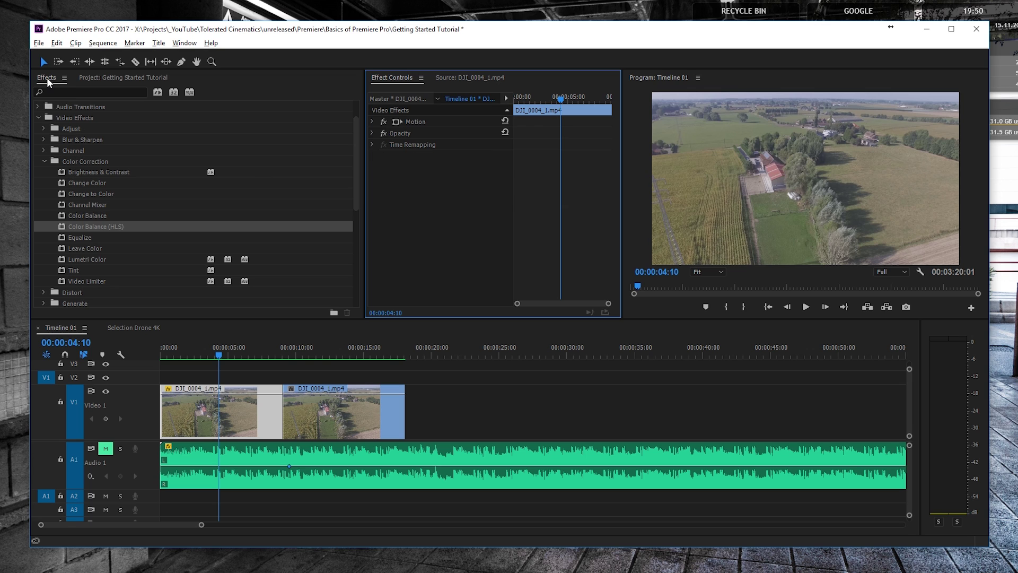
Collapse the effect folders and browse the Video, Audio and Presets categories in the Effects library.
{"action": "left_click", "coordinate": [44, 161]}
{"action": "left_click", "coordinate": [38, 117]}
{"action": "left_click", "coordinate": [69, 150]}
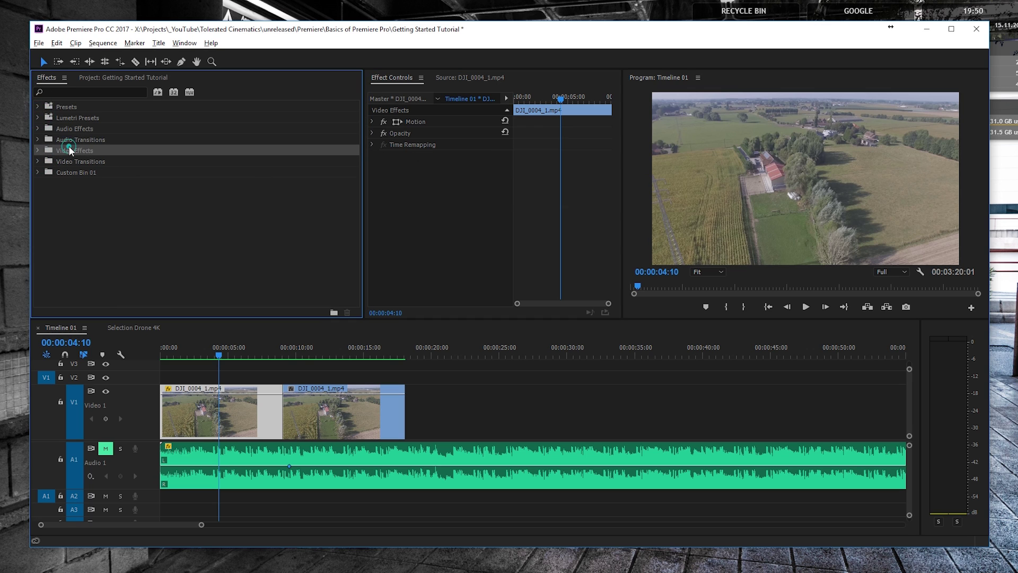
{"action": "left_click", "coordinate": [68, 161]}
{"action": "left_click", "coordinate": [74, 140]}
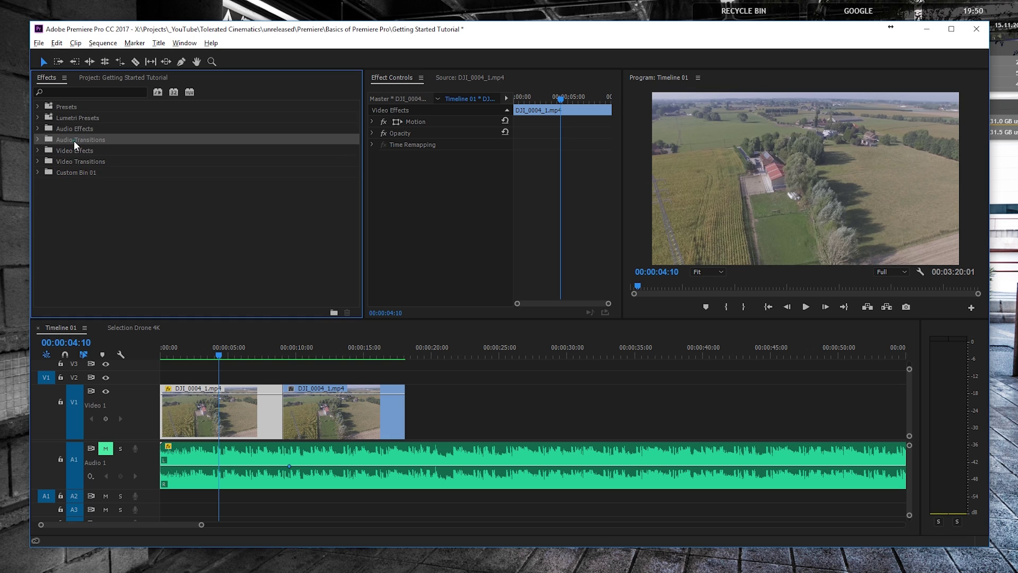
{"action": "left_click", "coordinate": [72, 129]}
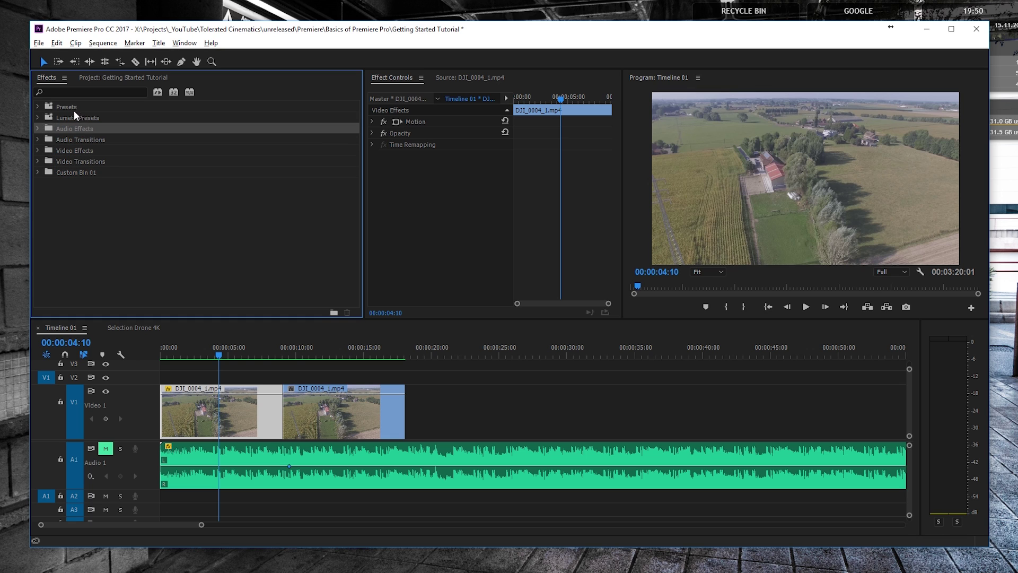
{"action": "left_click", "coordinate": [74, 108]}
Delete Custom Bin 01 from the effects library and confirm the deletion.
{"action": "left_click", "coordinate": [75, 170]}
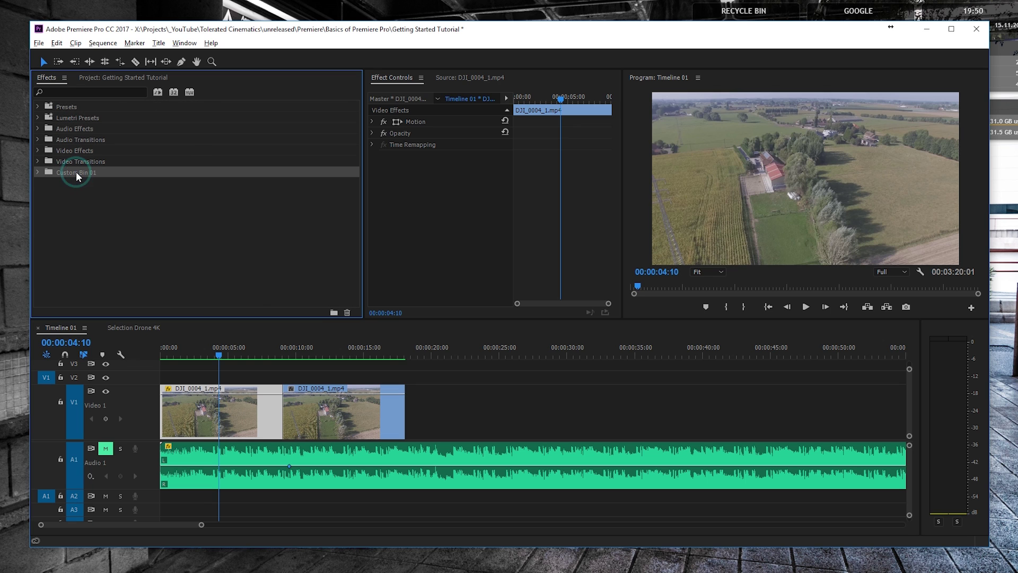
{"action": "right_click", "coordinate": [75, 171]}
{"action": "left_click", "coordinate": [120, 191]}
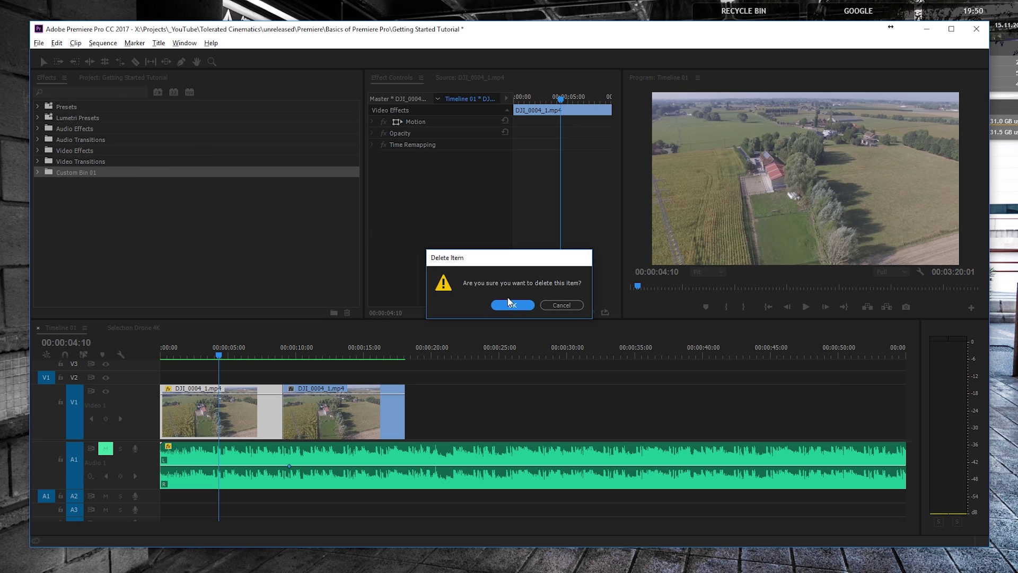
{"action": "left_click", "coordinate": [508, 300]}
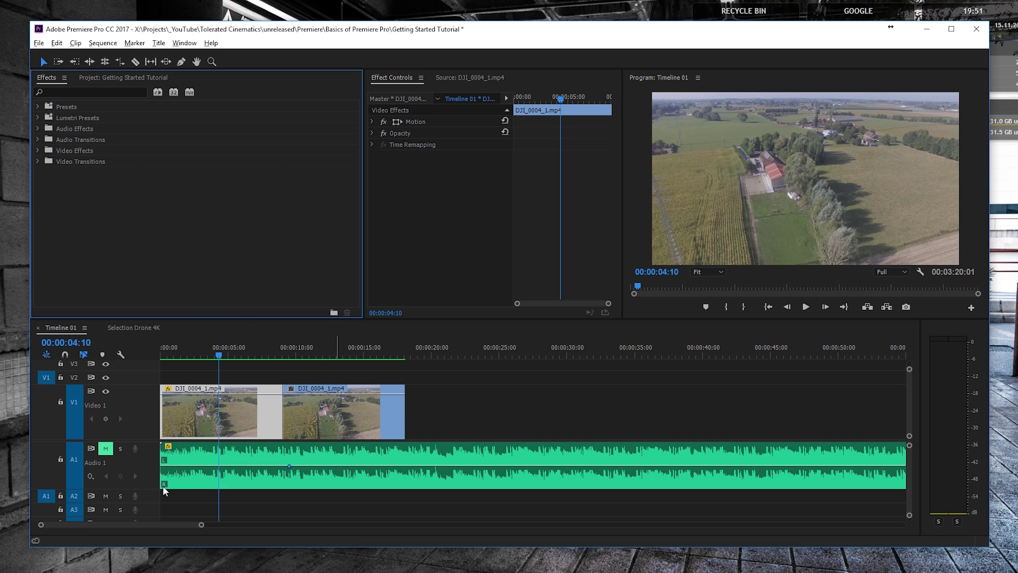
{"action": "left_click", "coordinate": [78, 342]}
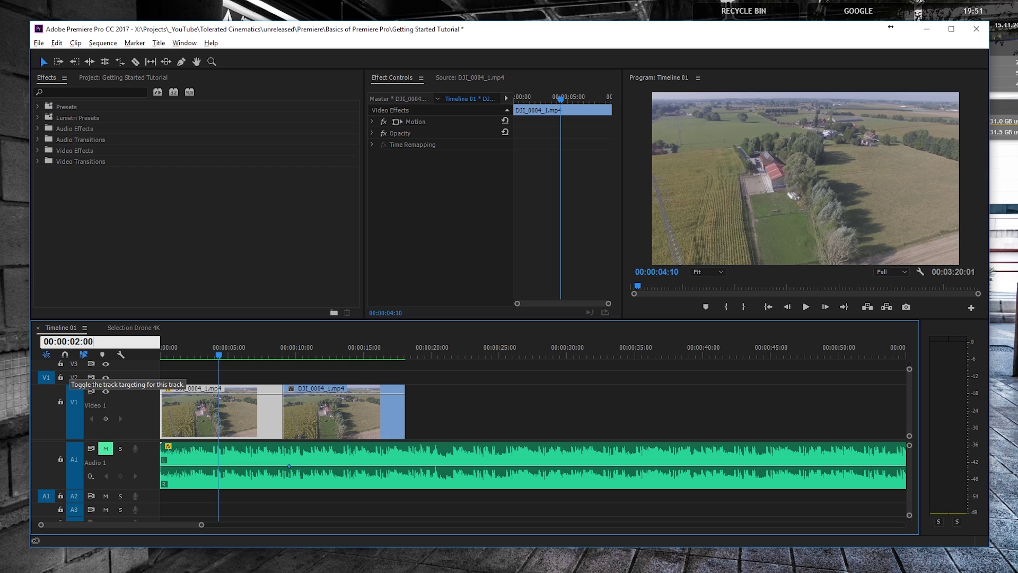
{"action": "type", "text": "00:00:02:00"}
{"action": "key", "text": "Return"}
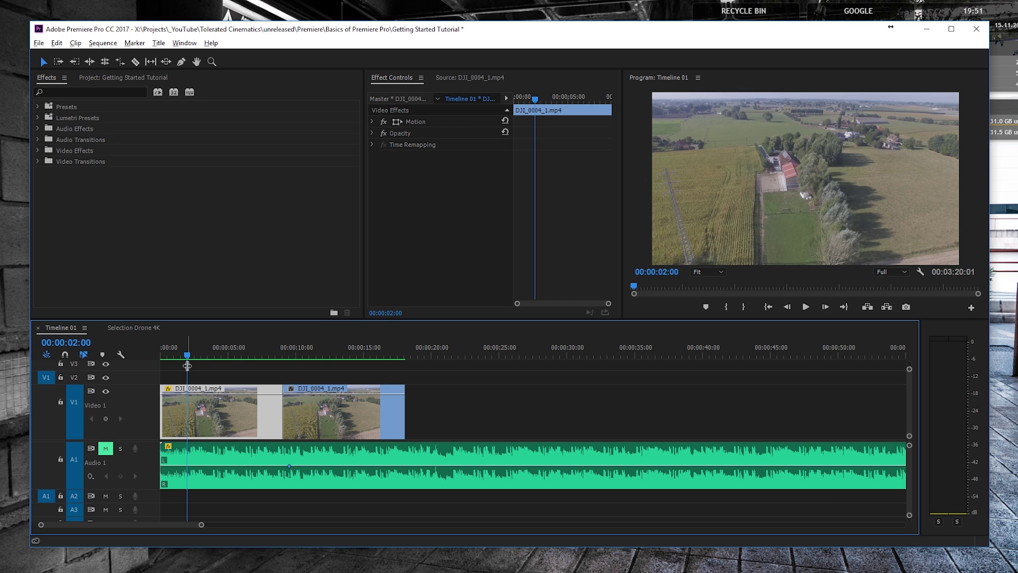
{"action": "left_click_drag", "start_coordinate": [187, 365], "coordinate": [197, 366]}
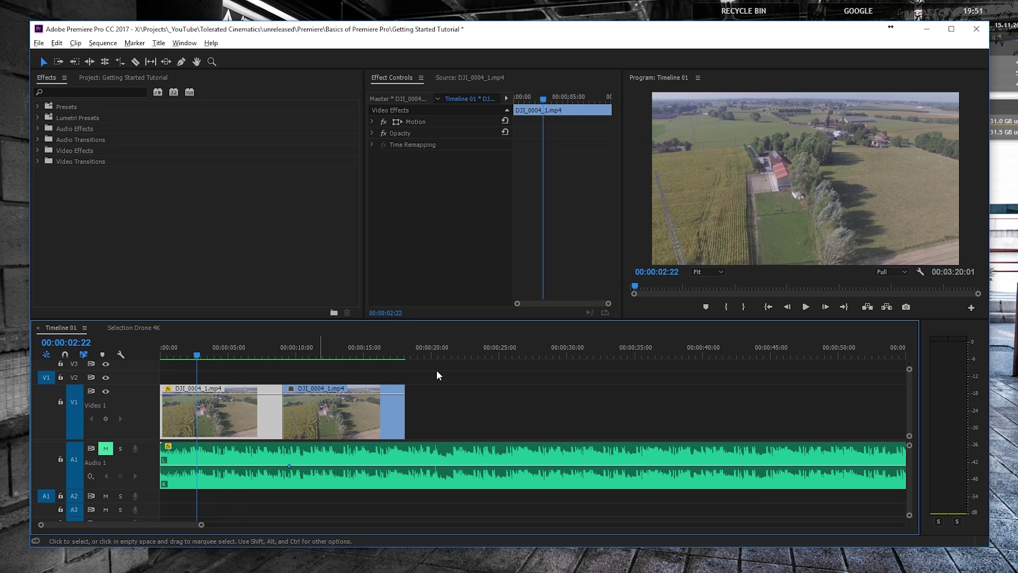
{"action": "left_click", "coordinate": [59, 62]}
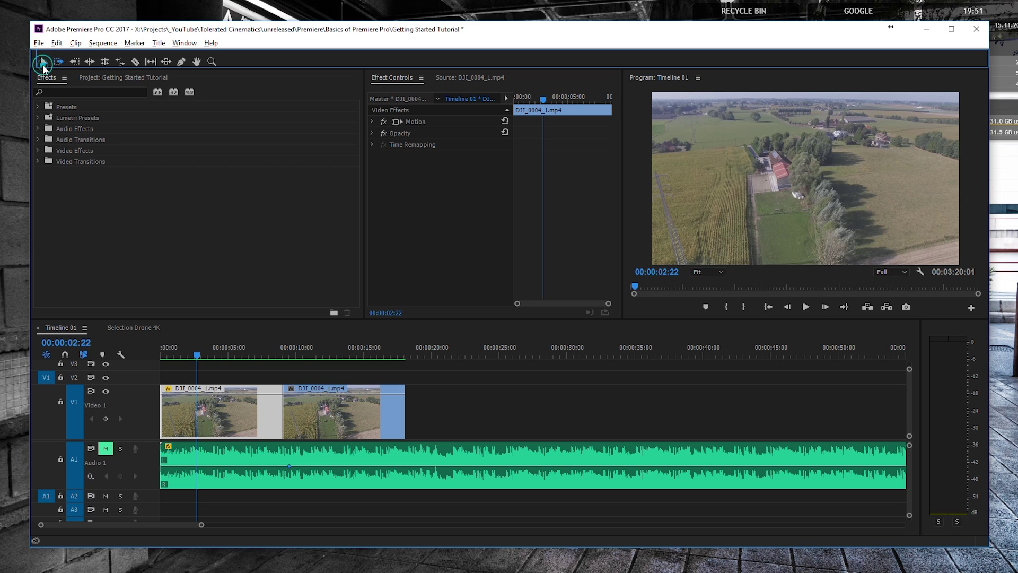
Move the second clip about 9 seconds later, enable Snap, and butt the fifth clip against the fourth.
{"action": "left_click", "coordinate": [303, 414]}
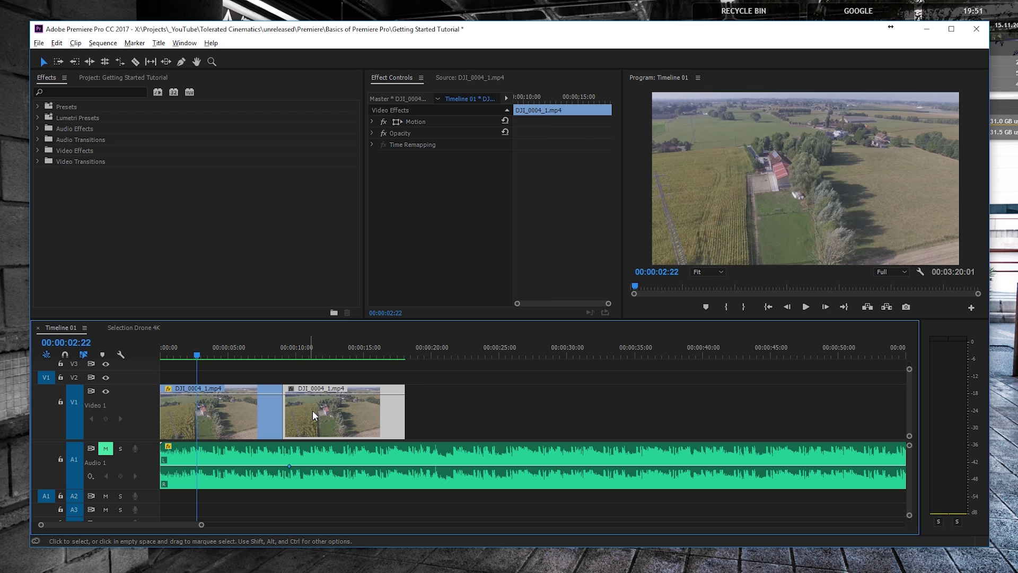
{"action": "left_click_drag", "start_coordinate": [313, 411], "coordinate": [688, 422]}
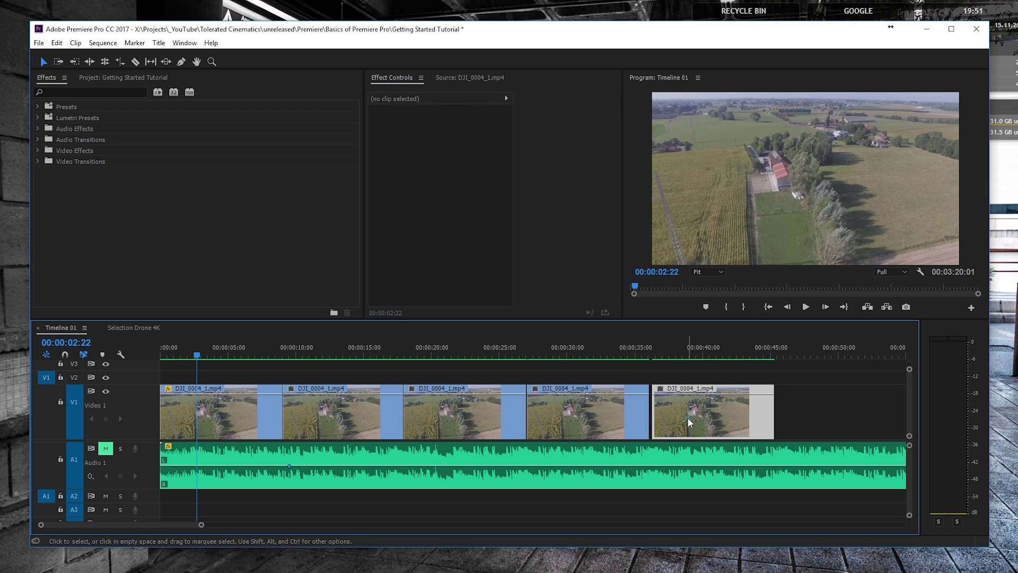
{"action": "left_click", "coordinate": [689, 421]}
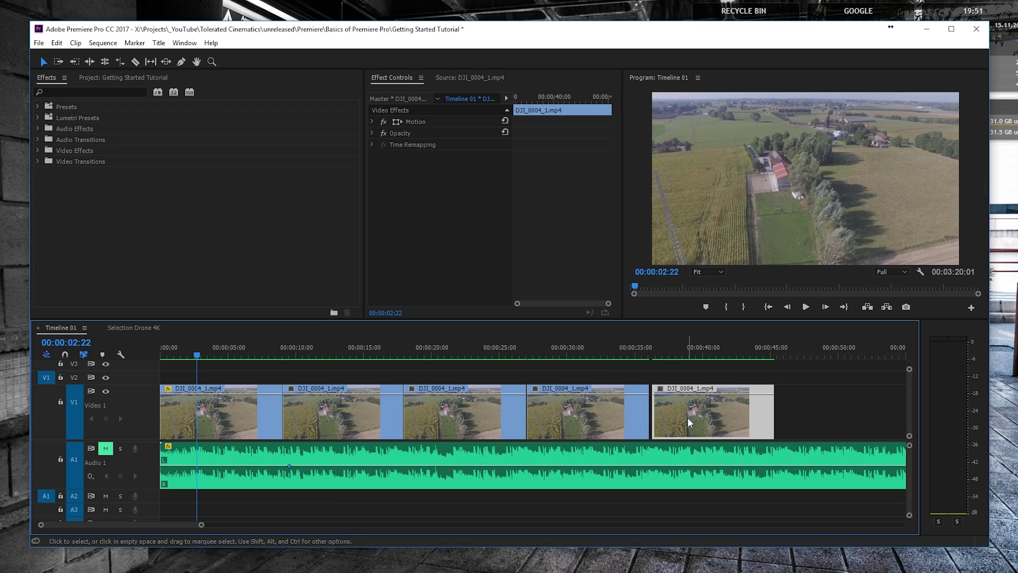
{"action": "left_click", "coordinate": [100, 45]}
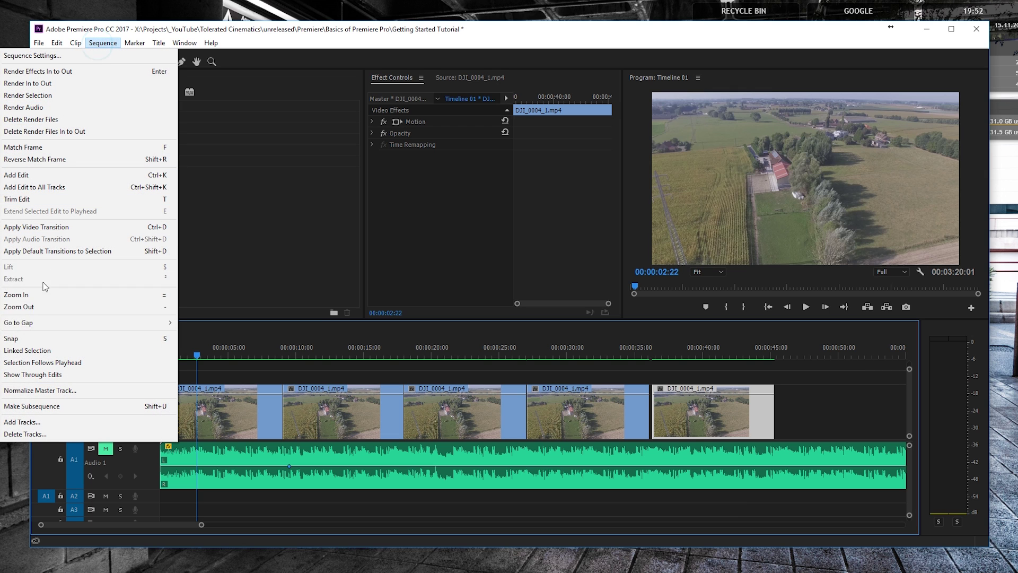
{"action": "left_click", "coordinate": [15, 340]}
{"action": "left_click_drag", "start_coordinate": [723, 412], "coordinate": [689, 413]}
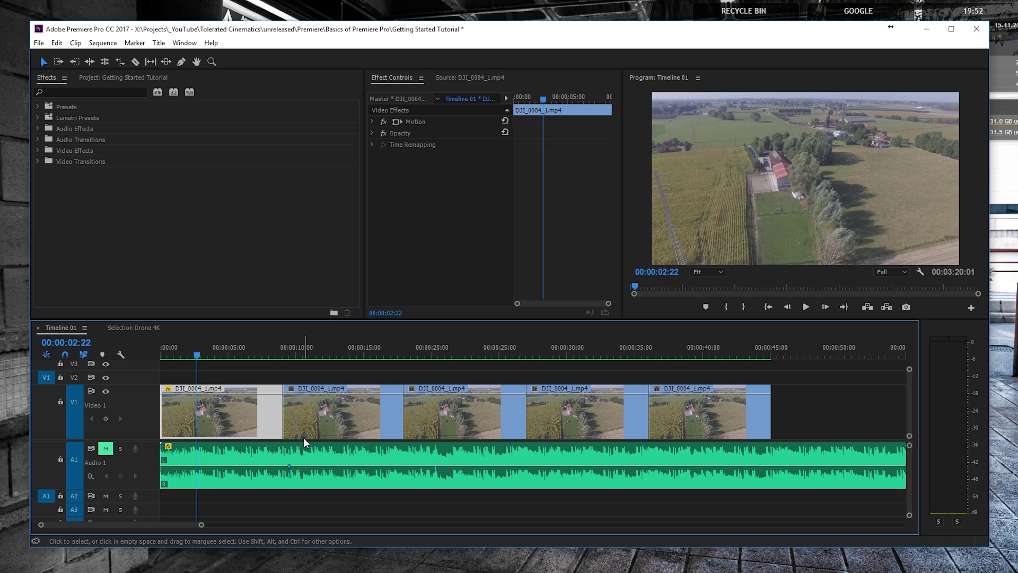
Lock track A1 and try moving the second clip onward with Track Select Forward, then undo.
{"action": "key", "text": "a"}
{"action": "left_click", "coordinate": [335, 416]}
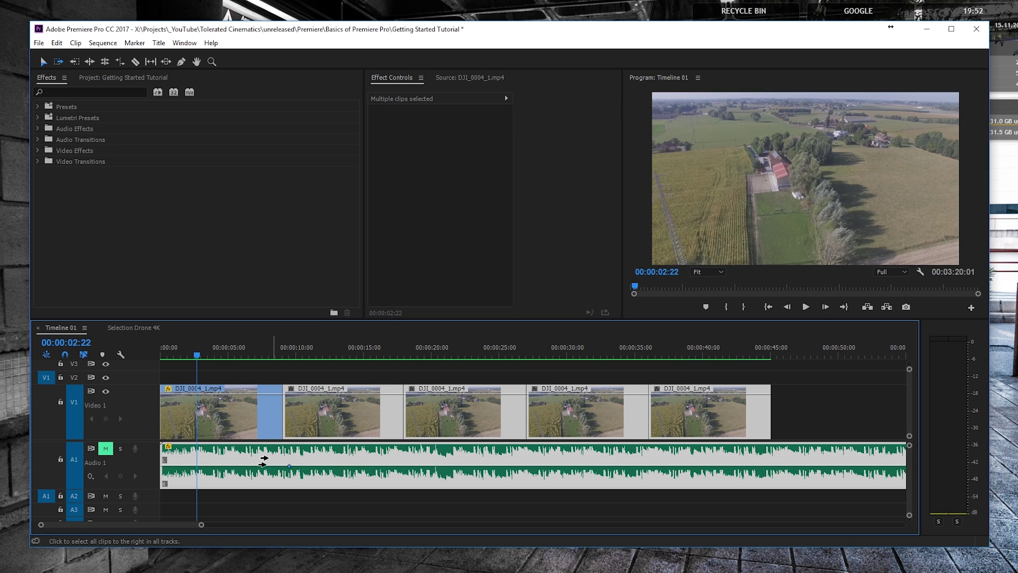
{"action": "left_click", "coordinate": [62, 460]}
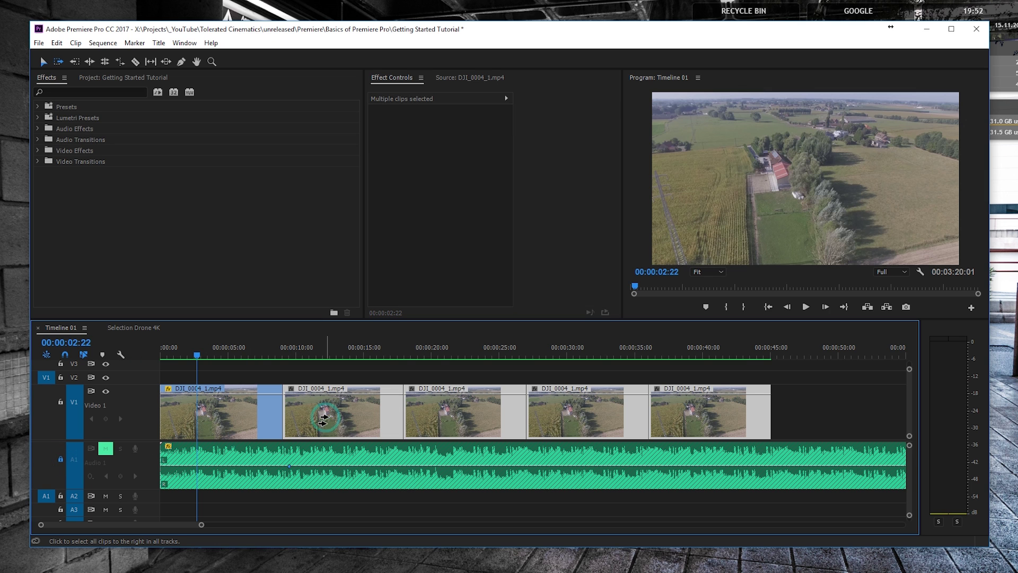
{"action": "mouse_move", "coordinate": [325, 418]}
{"action": "left_mouse_down"}
{"action": "mouse_move", "coordinate": [620, 416]}
{"action": "mouse_move", "coordinate": [430, 377]}
{"action": "mouse_move", "coordinate": [280, 378]}
{"action": "mouse_move", "coordinate": [347, 392]}
{"action": "mouse_move", "coordinate": [267, 380]}
{"action": "mouse_move", "coordinate": [377, 394]}
{"action": "mouse_move", "coordinate": [365, 394]}
{"action": "left_mouse_up"}
{"action": "key", "text": "a"}
Shift the first four clips with Track Select Backward, then roll the clip 2/3 cut about 2:22 later.
{"action": "left_click", "coordinate": [74, 62]}
{"action": "left_click", "coordinate": [609, 421]}
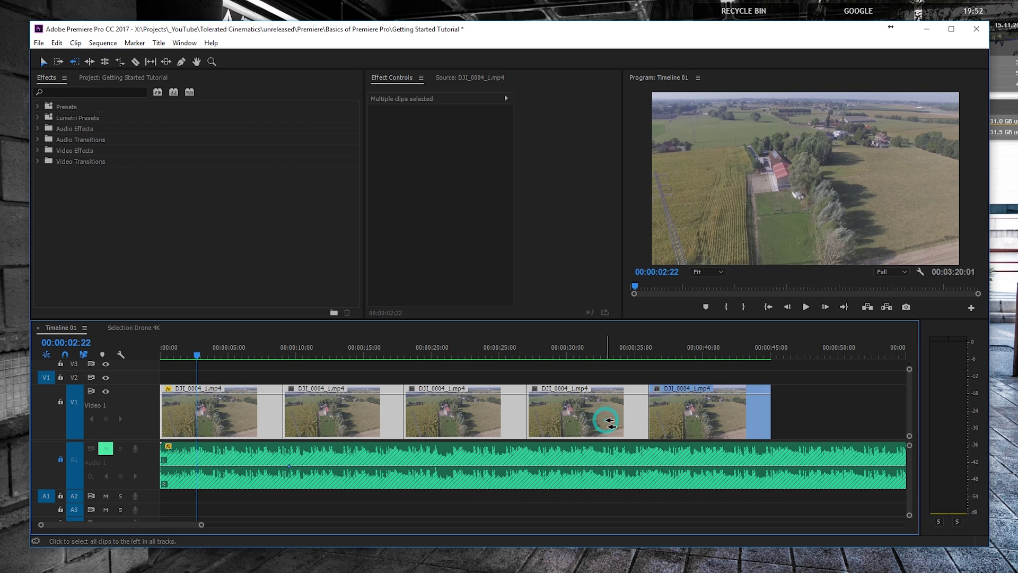
{"action": "left_click_drag", "start_coordinate": [609, 421], "coordinate": [565, 403]}
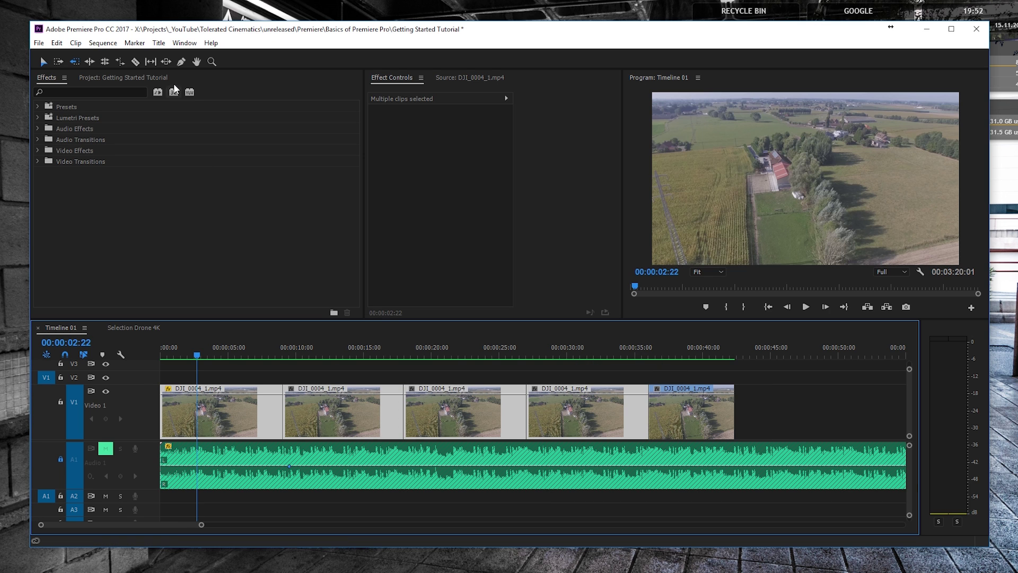
{"action": "left_click", "coordinate": [105, 61]}
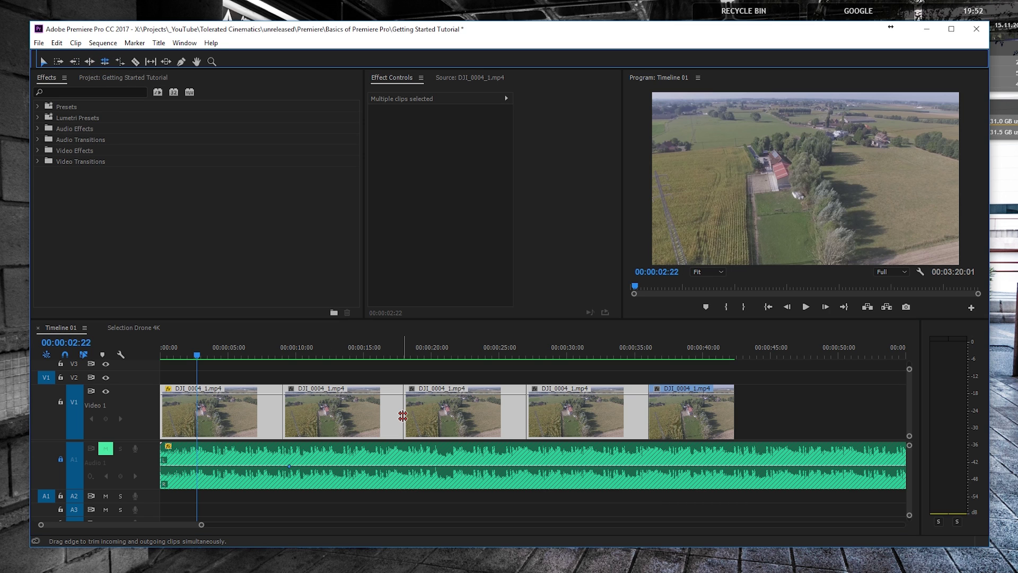
{"action": "mouse_move", "coordinate": [403, 417]}
{"action": "left_mouse_down"}
{"action": "mouse_move", "coordinate": [448, 412]}
{"action": "mouse_move", "coordinate": [411, 416]}
{"action": "mouse_move", "coordinate": [436, 423]}
{"action": "left_mouse_up"}
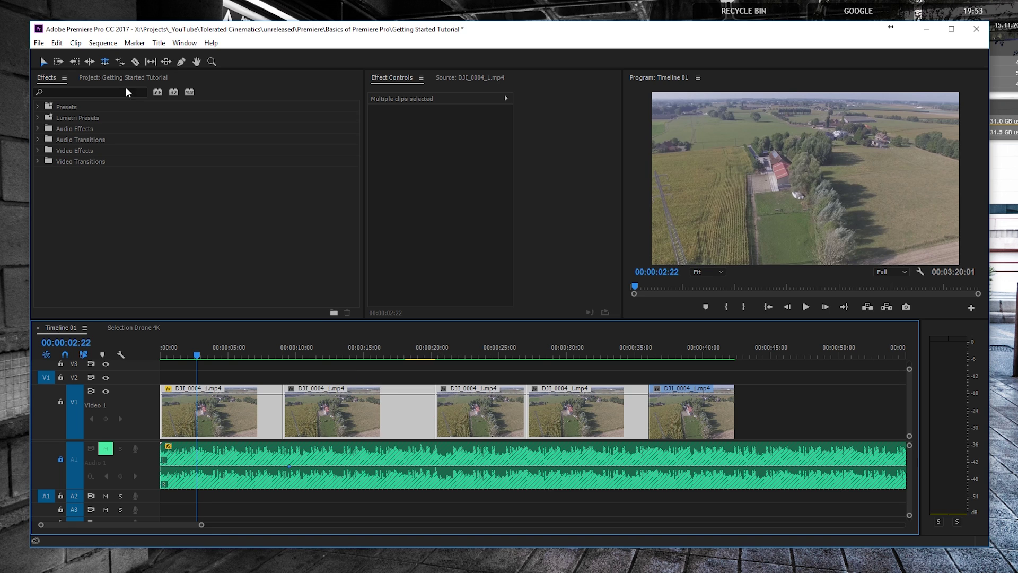
Razor-cut the second clip twice and delete the short piece between the cuts.
{"action": "left_click", "coordinate": [122, 63]}
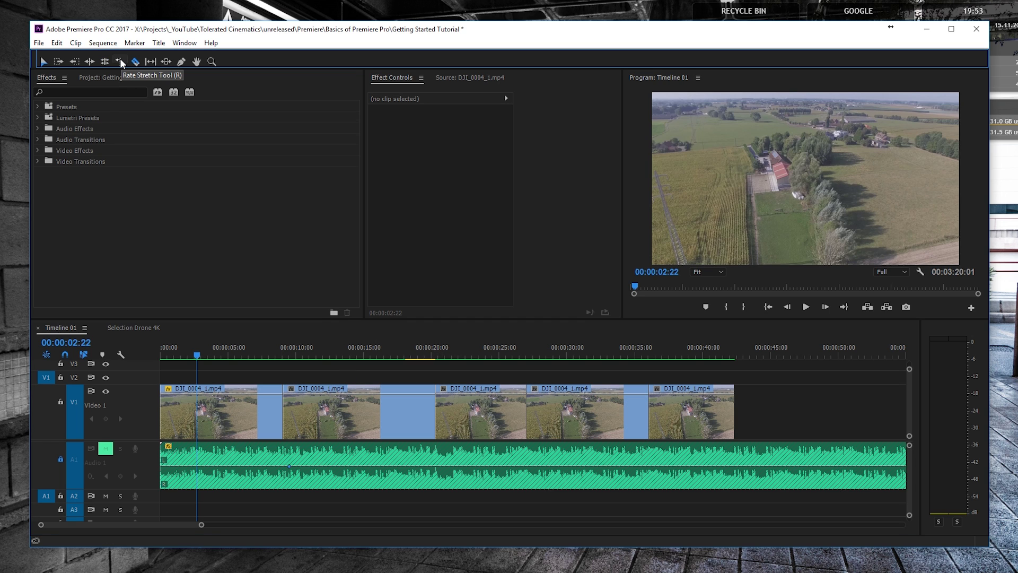
{"action": "left_click", "coordinate": [136, 62]}
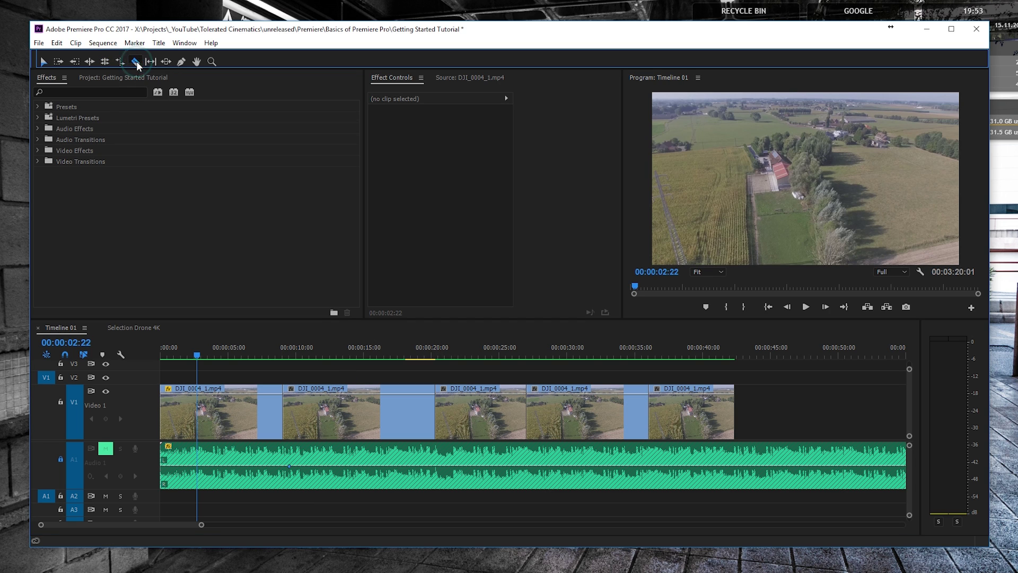
{"action": "left_click", "coordinate": [354, 414]}
{"action": "left_click", "coordinate": [394, 411]}
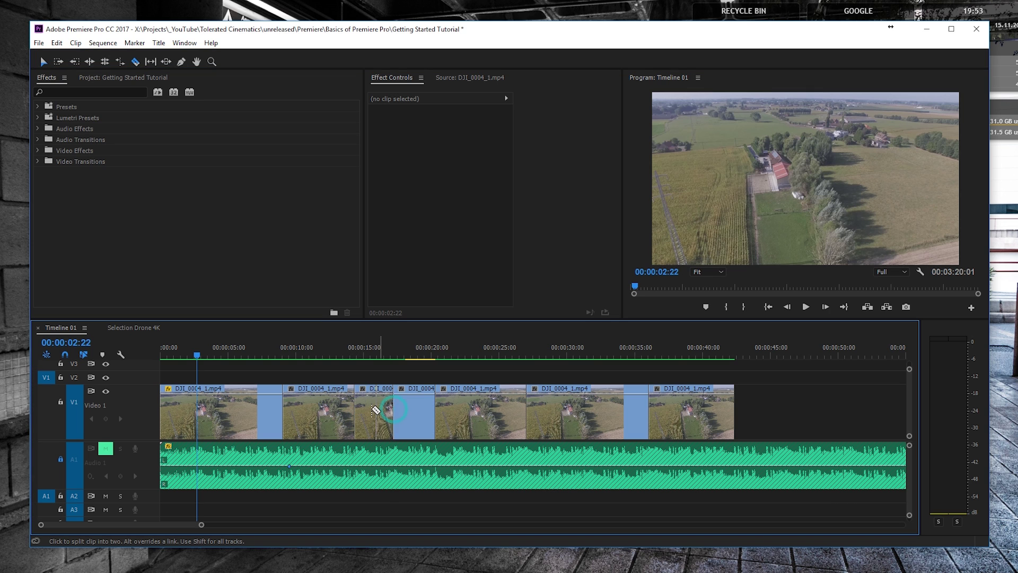
{"action": "left_click", "coordinate": [43, 61]}
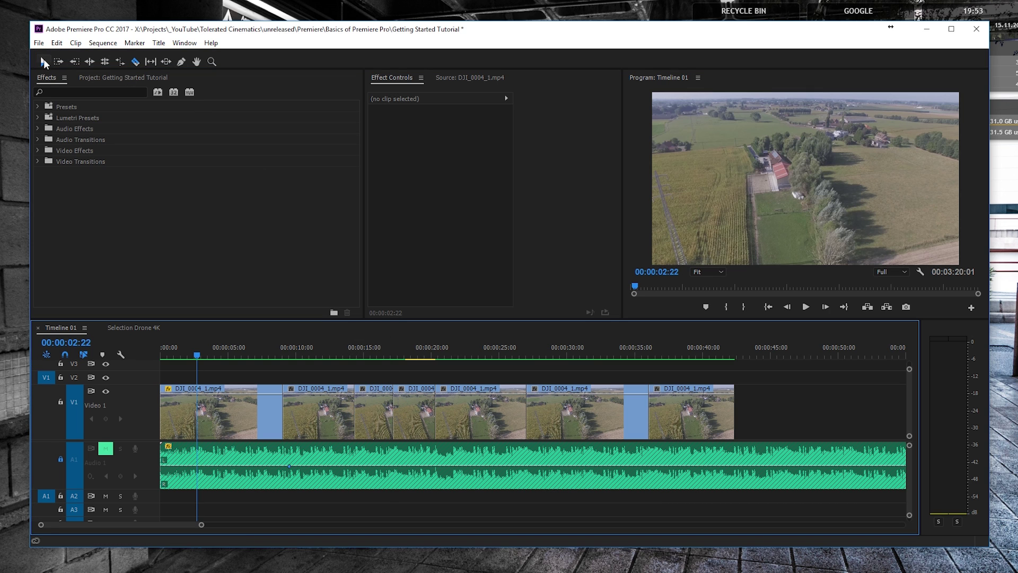
{"action": "left_click", "coordinate": [371, 410]}
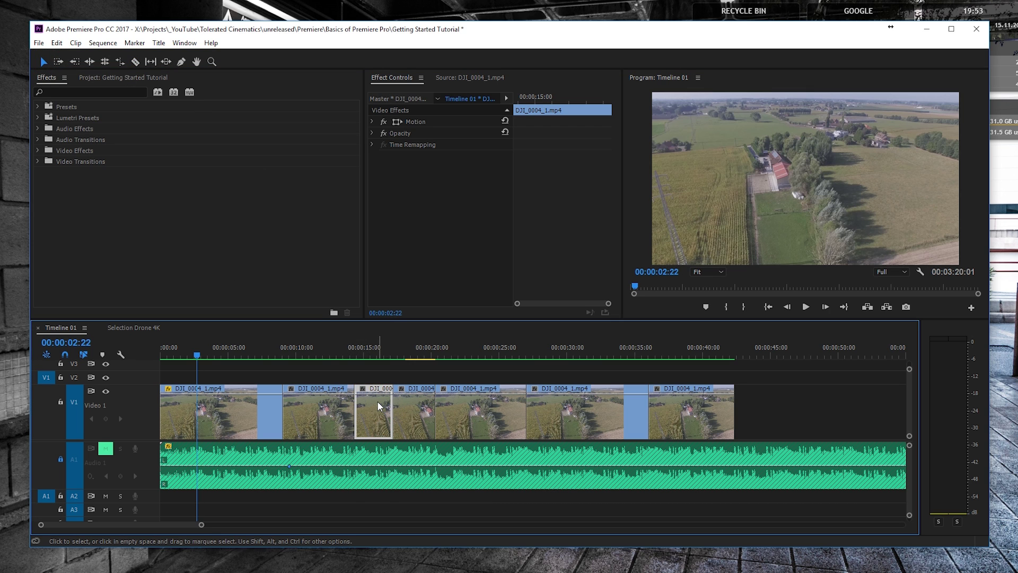
{"action": "key", "text": "Delete"}
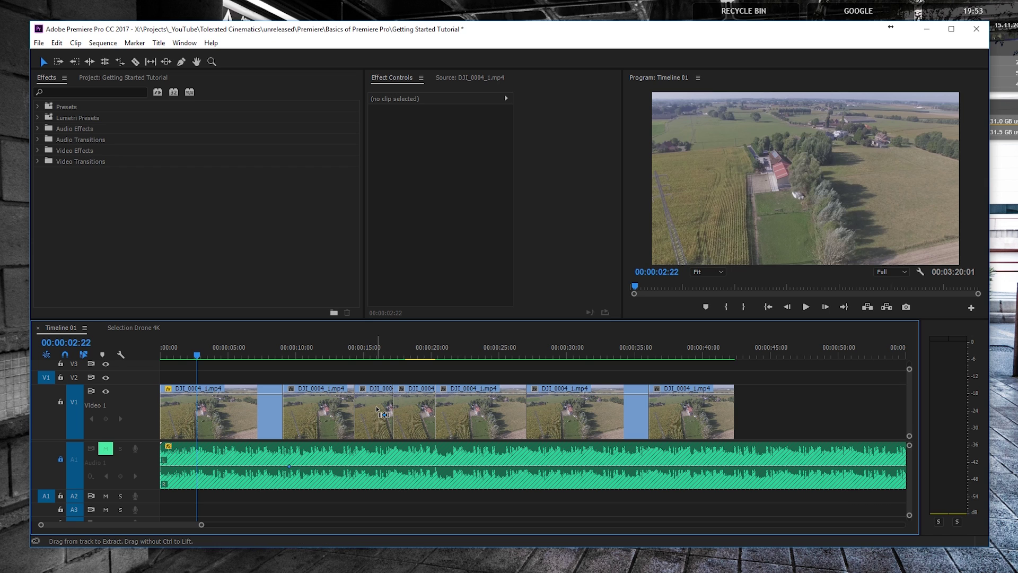
Undo that delete and ripple-delete the short piece to close the gap.
{"action": "key", "text": "ctrl+z"}
{"action": "left_click", "coordinate": [378, 422]}
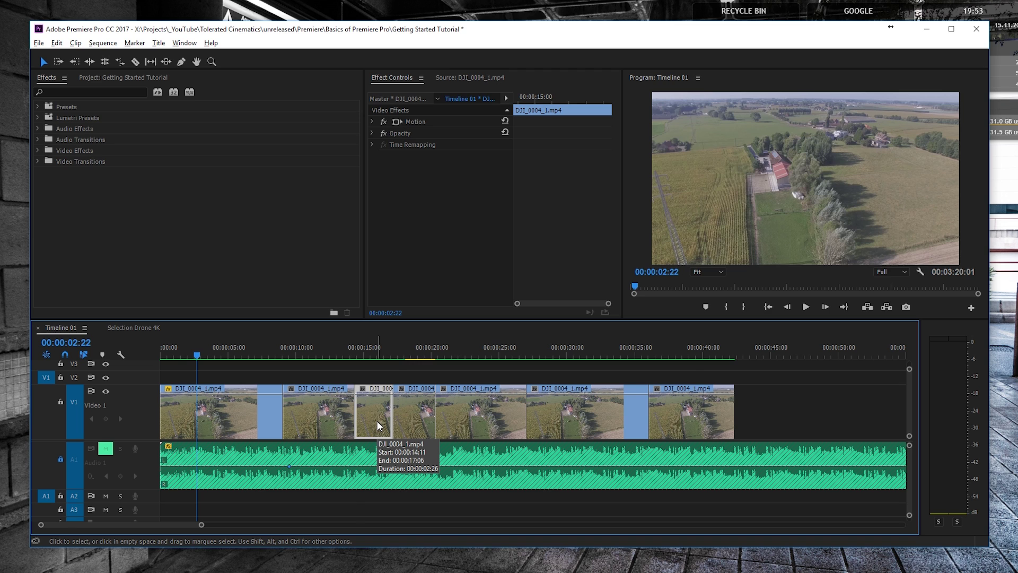
{"action": "key", "text": "shift+Delete"}
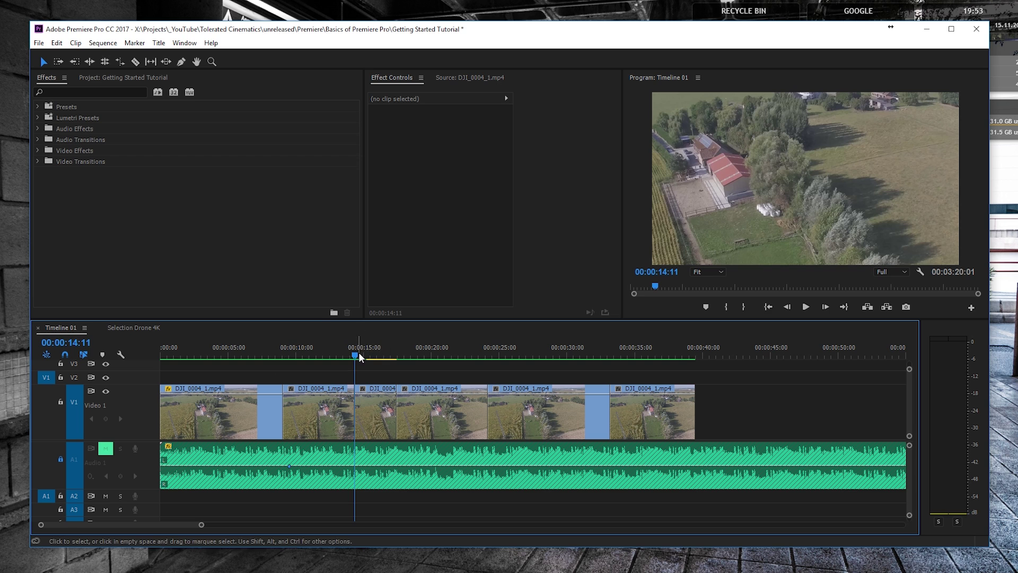
Slide a clip between its neighbours with the Slide tool.
{"action": "left_click_drag", "start_coordinate": [358, 352], "coordinate": [332, 352]}
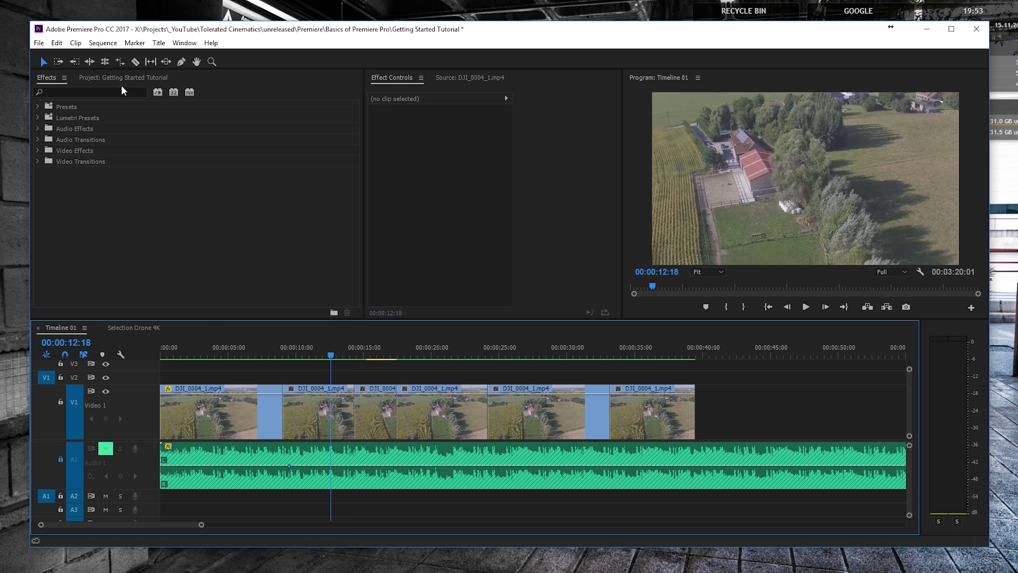
{"action": "left_click", "coordinate": [166, 62]}
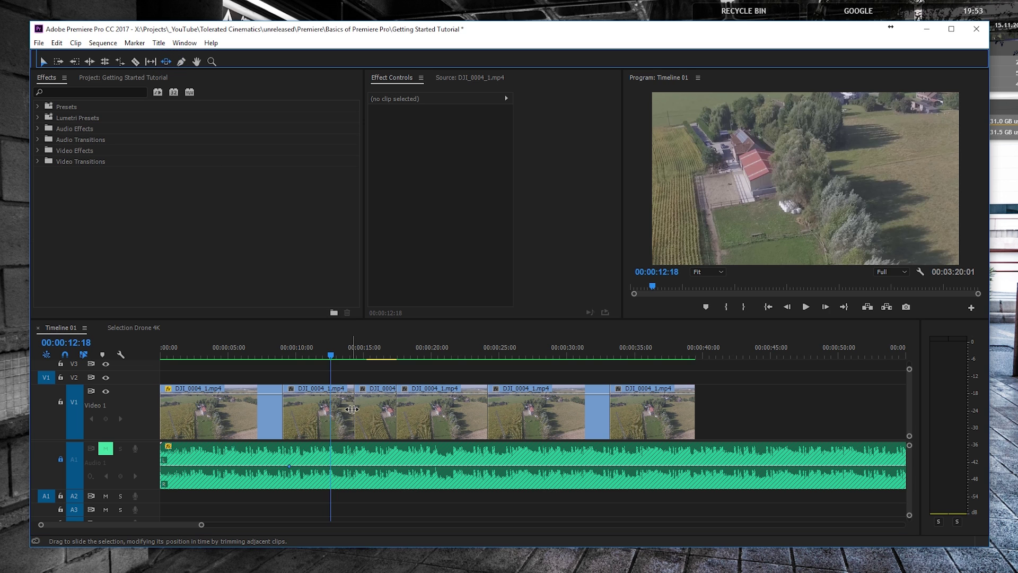
{"action": "left_click_drag", "start_coordinate": [352, 409], "coordinate": [423, 415]}
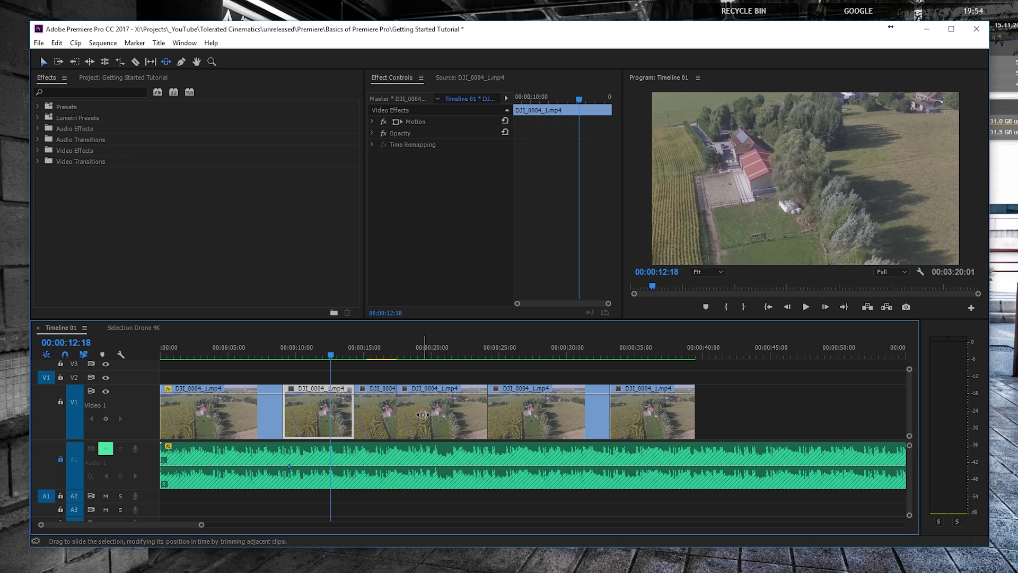
{"action": "key", "text": "v"}
Move the last clip to the second position and the second clip to the sequence end.
{"action": "left_click", "coordinate": [412, 405]}
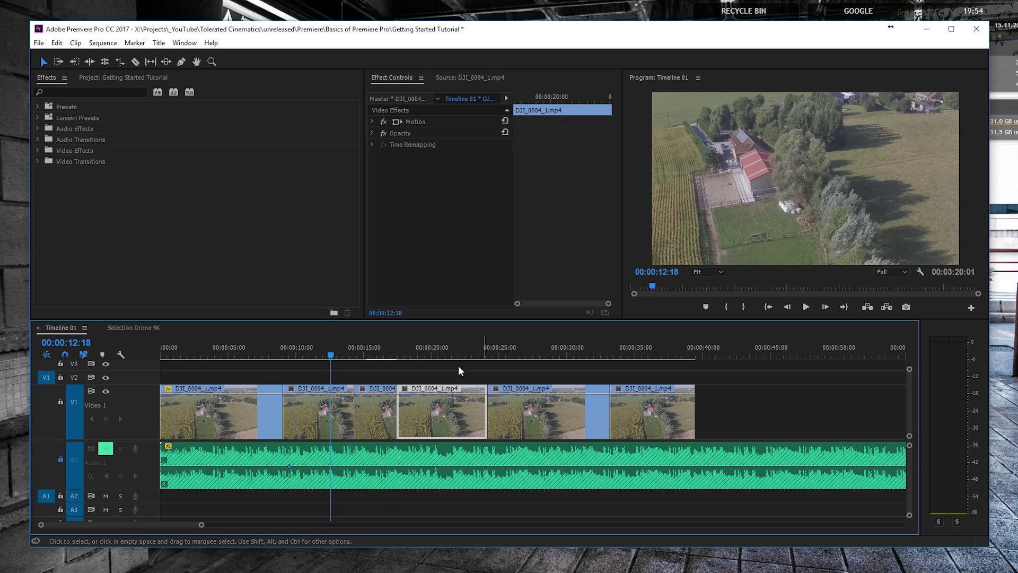
{"action": "left_click", "coordinate": [664, 405]}
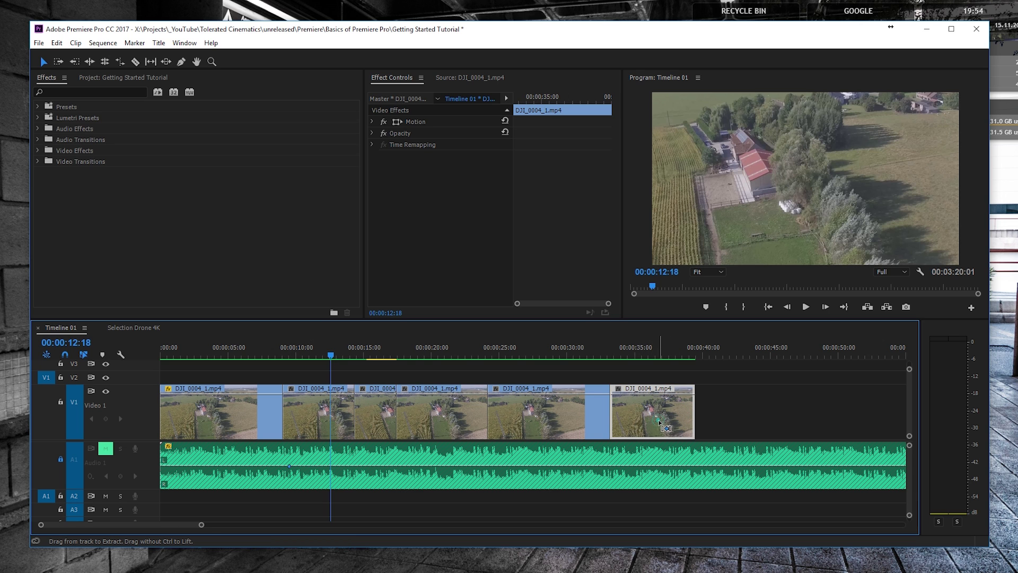
{"action": "left_click_drag", "start_coordinate": [658, 419], "coordinate": [329, 412]}
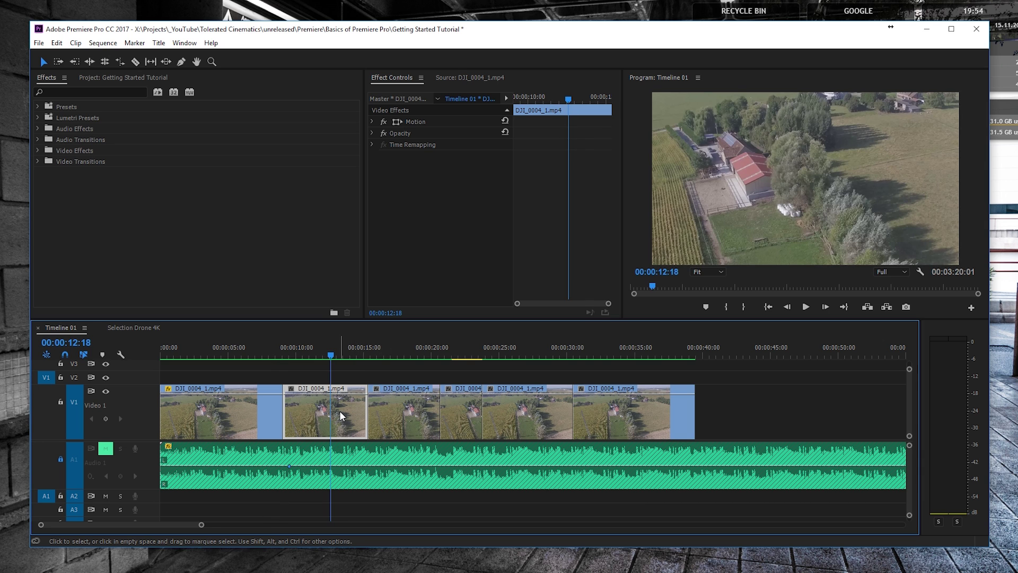
{"action": "left_click_drag", "start_coordinate": [339, 410], "coordinate": [748, 413]}
{"action": "key", "text": "minus"}
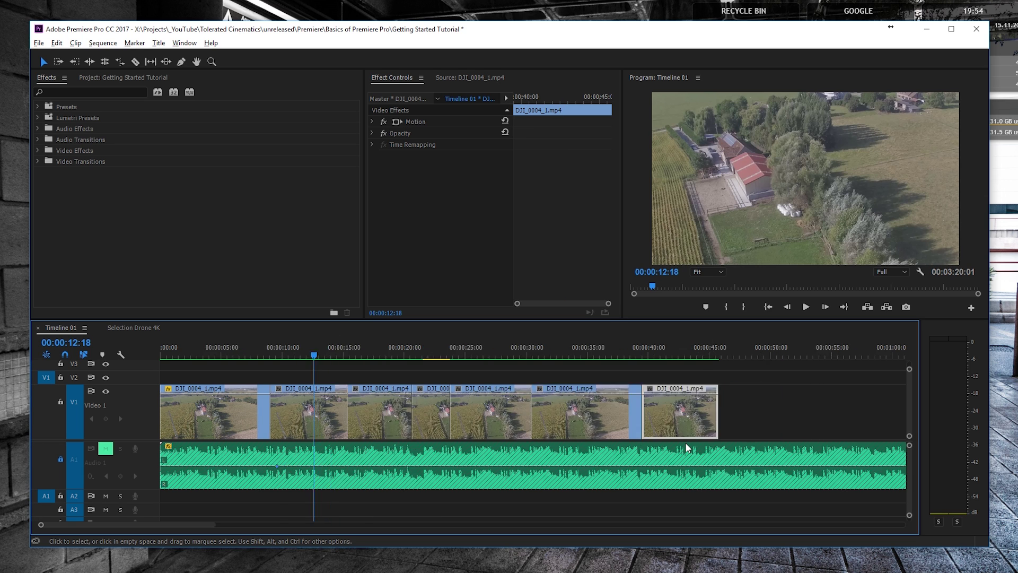
{"action": "key", "text": "alt"}
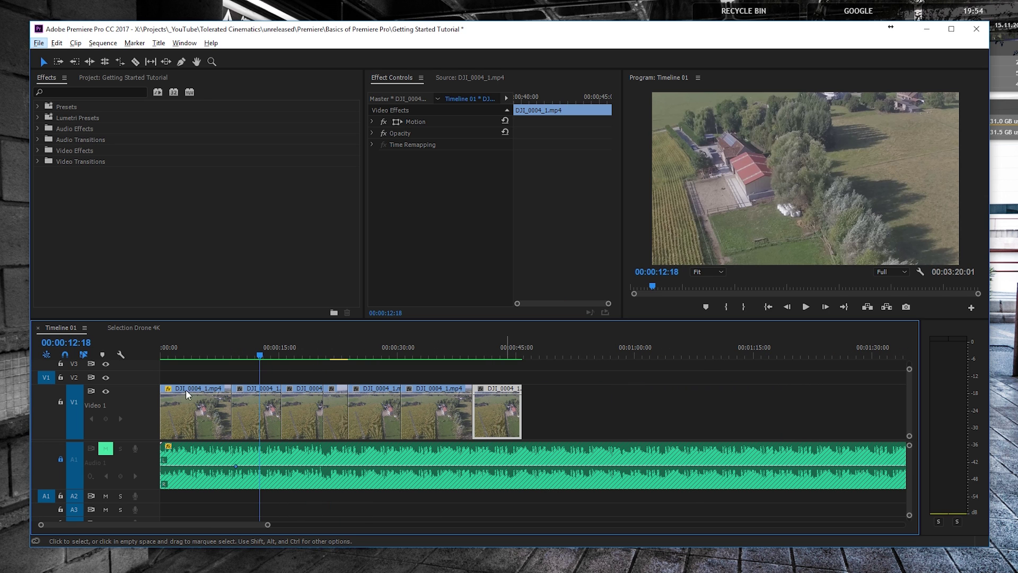
Copy the first DJI_0004_1.mp4 clip from Selection Drone 4K and paste it gap-free at Timeline 01's end.
{"action": "left_click", "coordinate": [133, 327]}
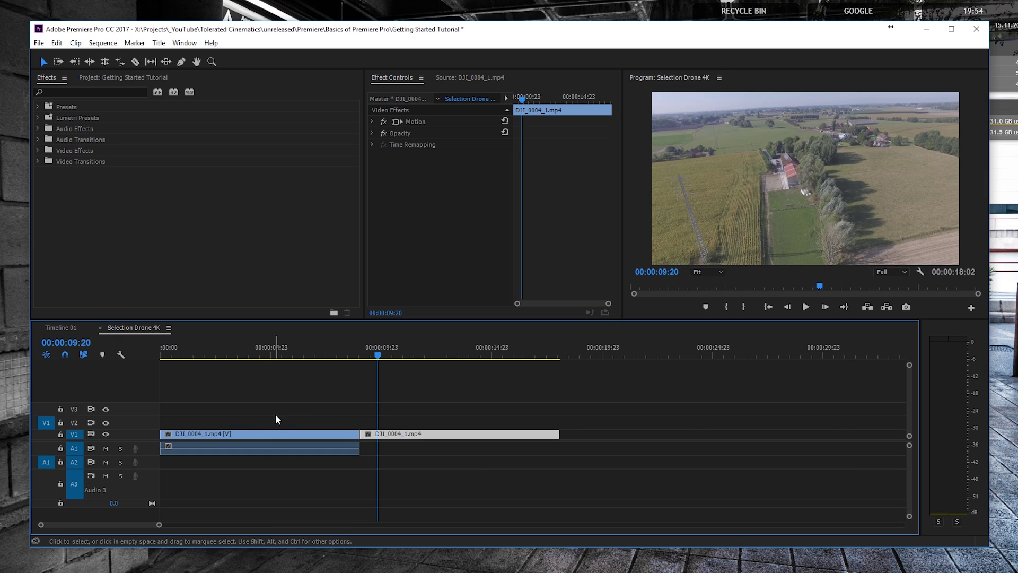
{"action": "left_click", "coordinate": [275, 430]}
{"action": "left_click", "coordinate": [69, 326]}
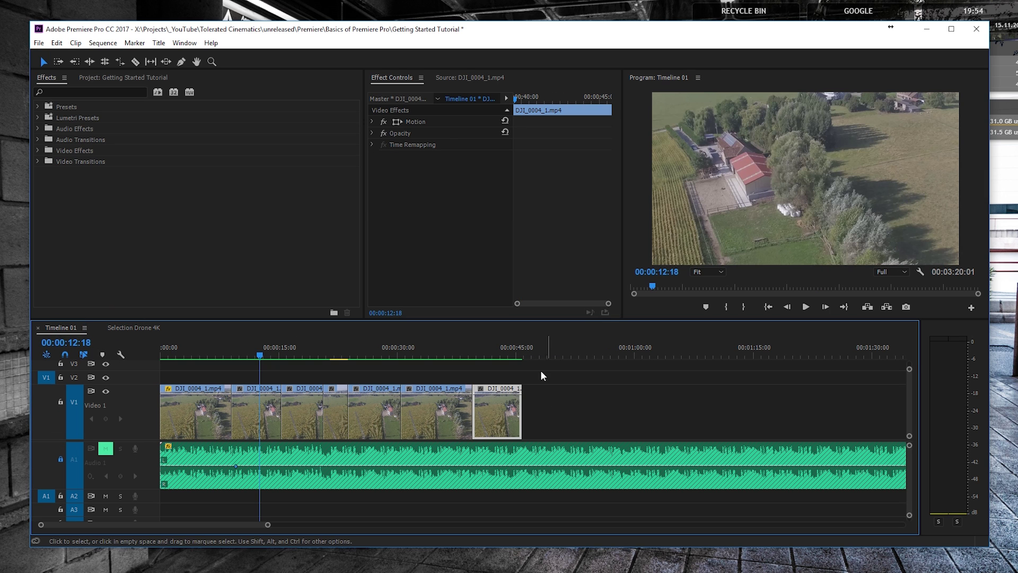
{"action": "left_click", "coordinate": [529, 352]}
{"action": "key", "text": "Down"}
{"action": "left_click_drag", "start_coordinate": [546, 428], "coordinate": [540, 423]}
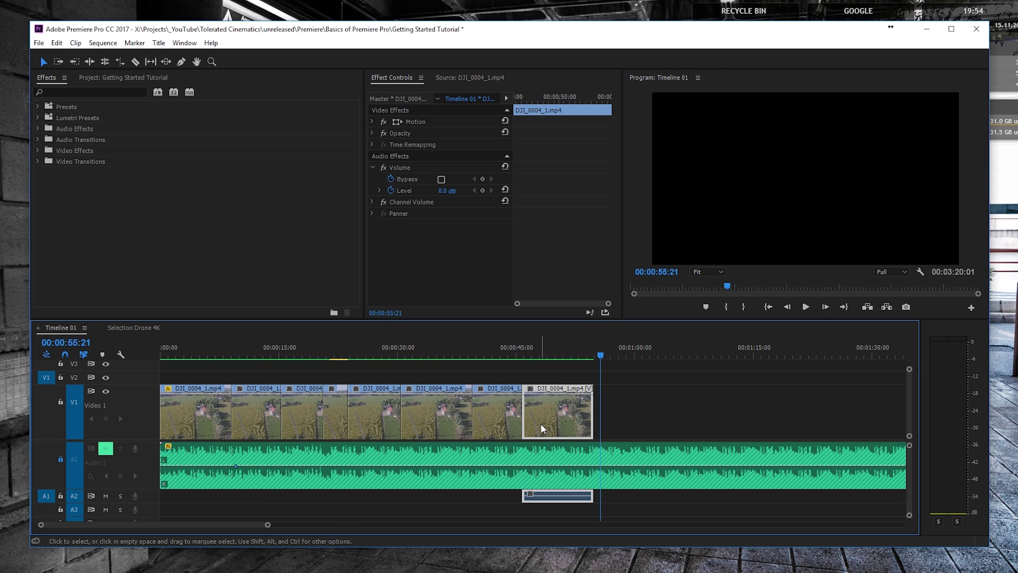
{"action": "key", "text": "minus"}
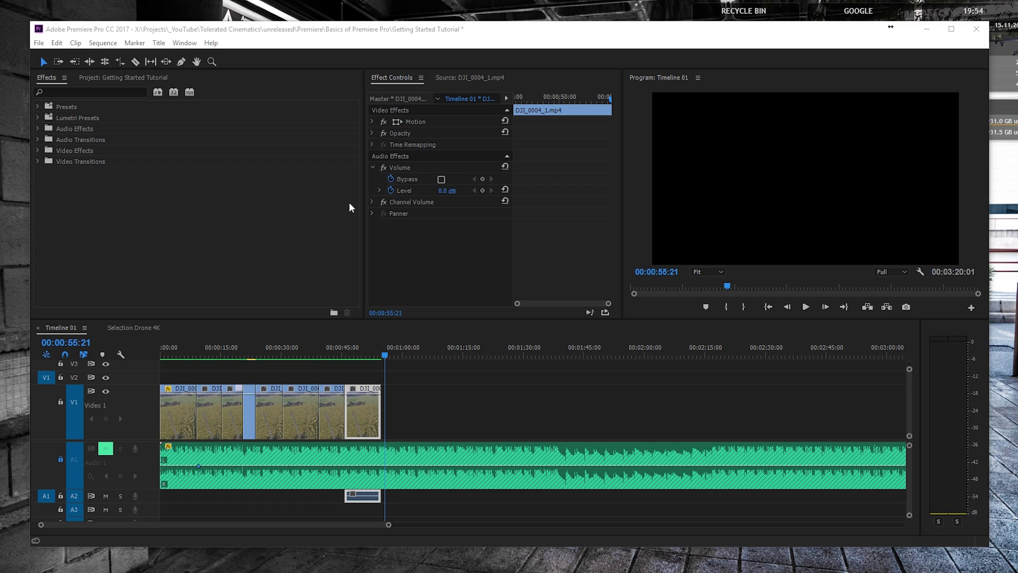